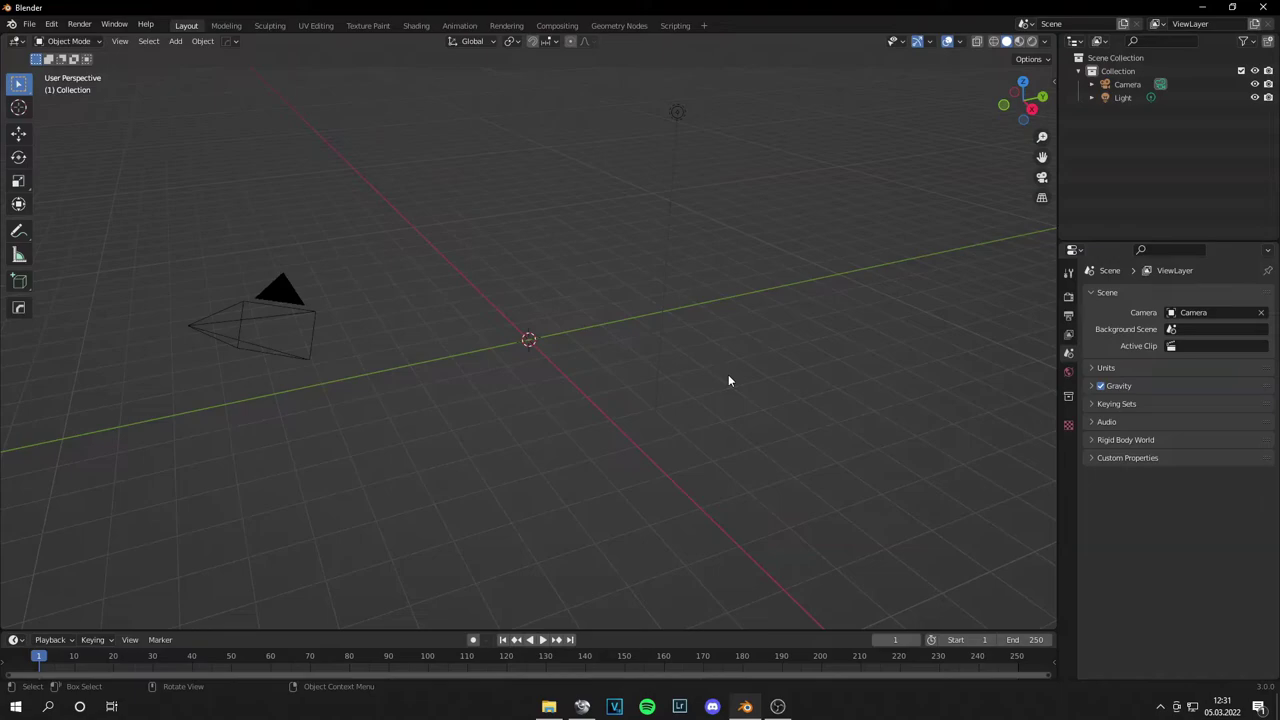
# Add a plane mesh at the world origin
pyautogui.moveTo(565, 326); pyautogui.dragTo(629, 342, button='middle')
pyautogui.hotkey('shift', 'a')
pyautogui.moveTo(627, 343)
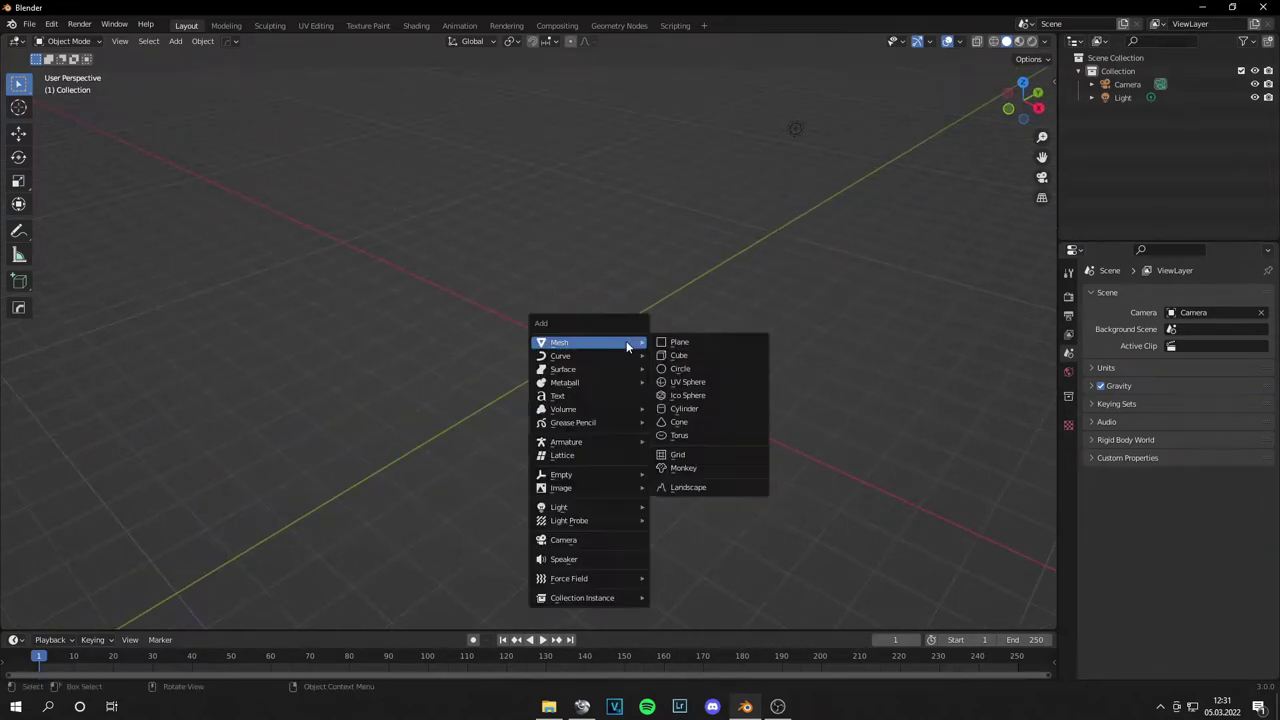
pyautogui.click(680, 342)
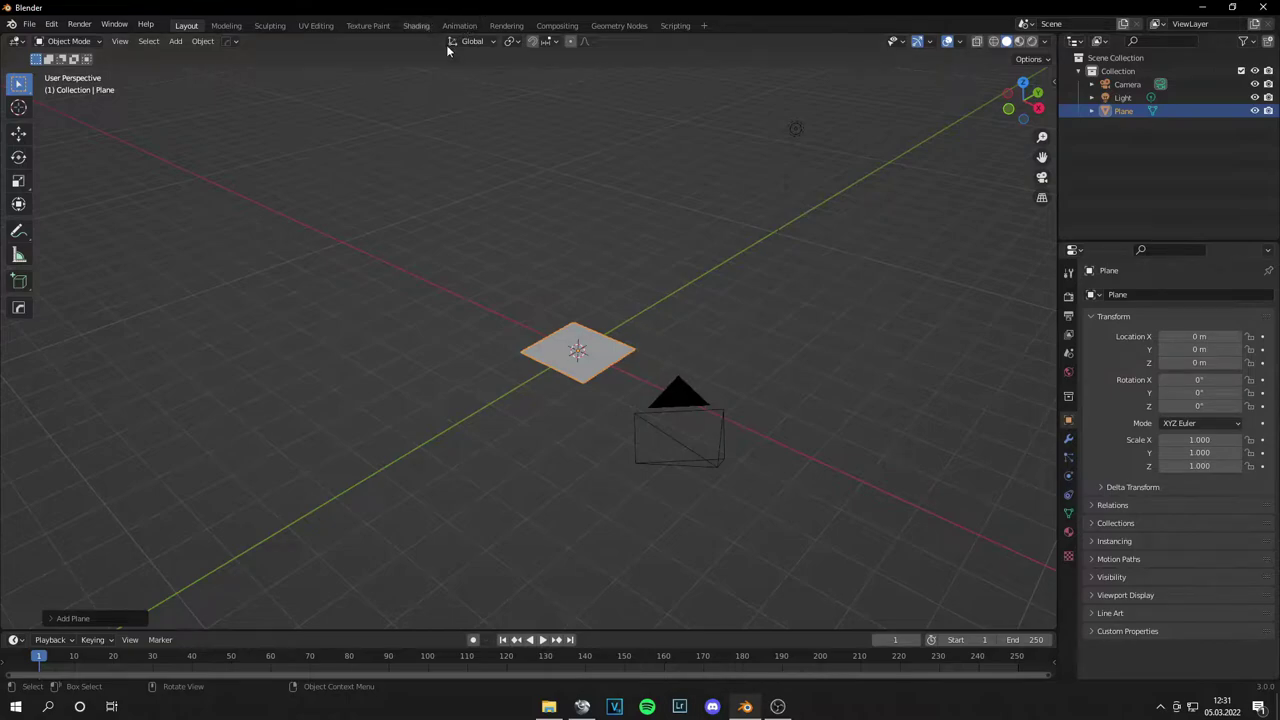
# In the Shading workspace, connect the finished.png texture's color to the Base Color of the Manhole Cover material
pyautogui.click(416, 26)
pyautogui.moveTo(678, 300); pyautogui.dragTo(633, 283, button='middle')
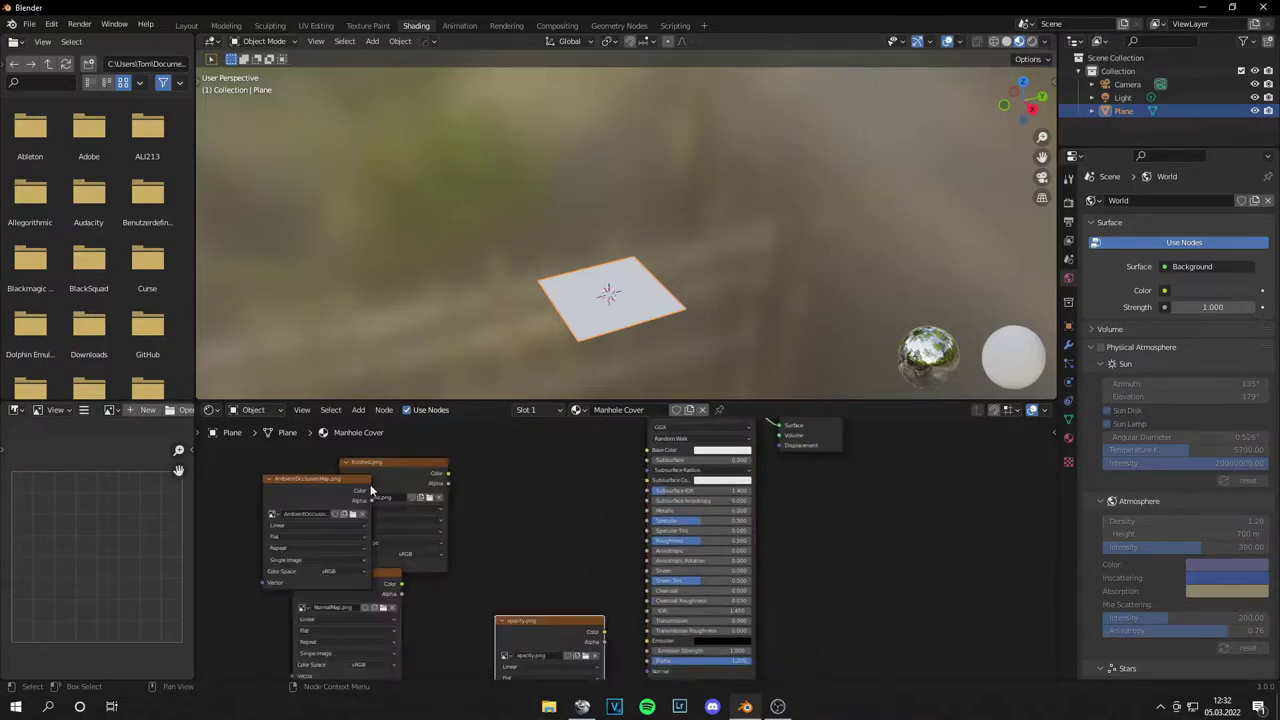
pyautogui.moveTo(448, 473); pyautogui.dragTo(648, 450)
pyautogui.scroll(5, 655, 308)
pyautogui.keyDown('shift'); pyautogui.moveTo(667, 330); pyautogui.dragTo(750, 148, button='middle'); pyautogui.keyUp('shift')
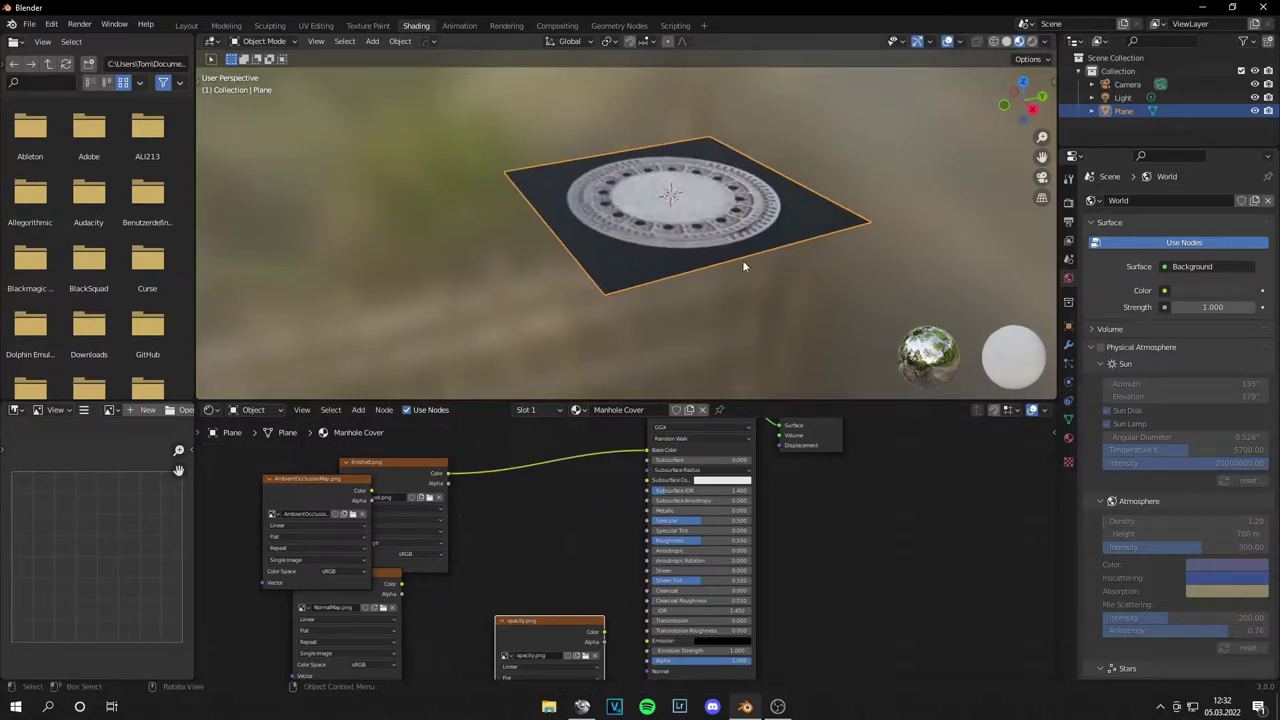
# Set the Manhole Cover shader's Specular value to 0
pyautogui.moveTo(688, 519); pyautogui.dragTo(630, 519)
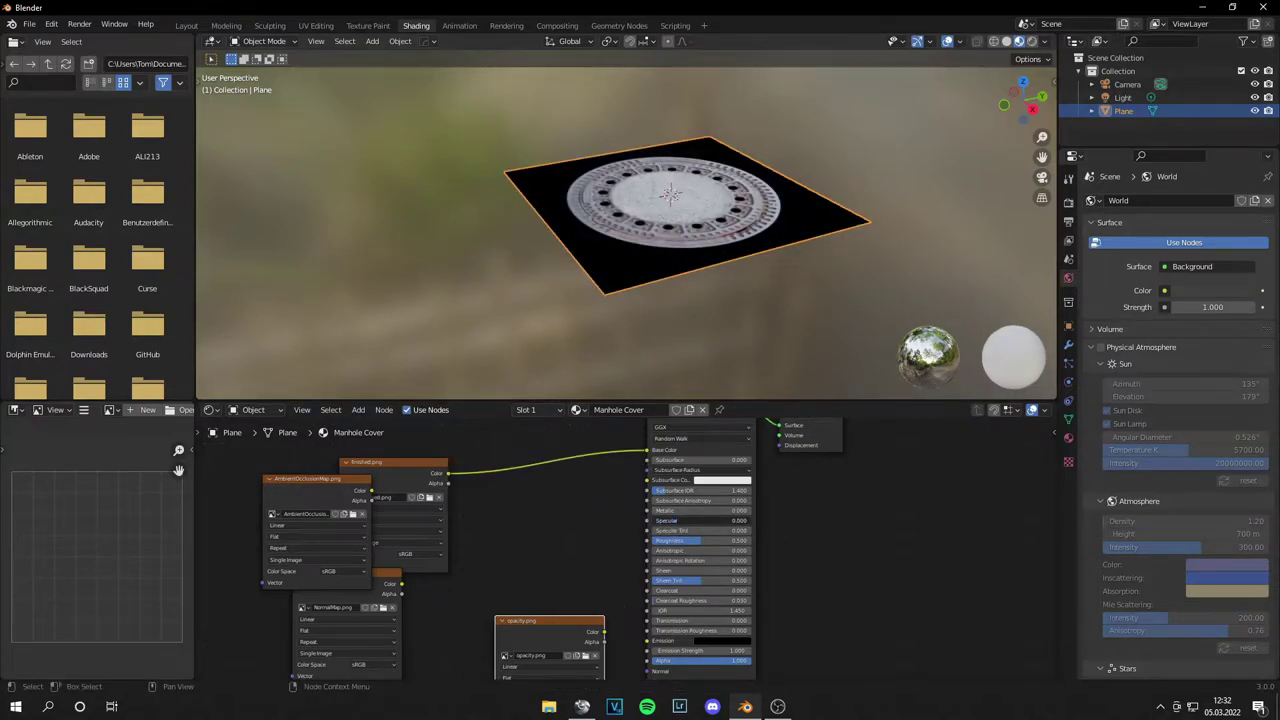
pyautogui.moveTo(777, 120); pyautogui.dragTo(794, 237, button='middle')
pyautogui.scroll(5, 749, 244)
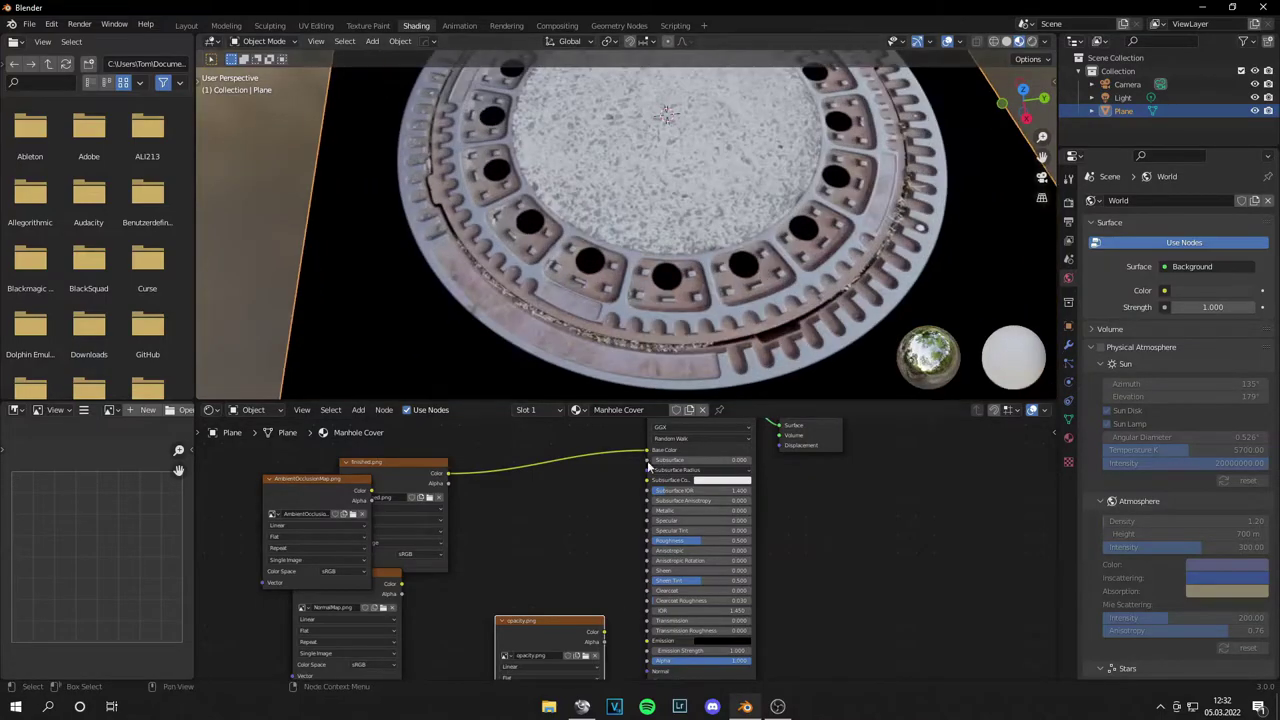
# Insert a MixRGB node set to Multiply before Base Color, with AmbientOcclusionMap.png as Color2 and a factor of about 0.49
pyautogui.hotkey('shift', 'a')
pyautogui.write('mix')
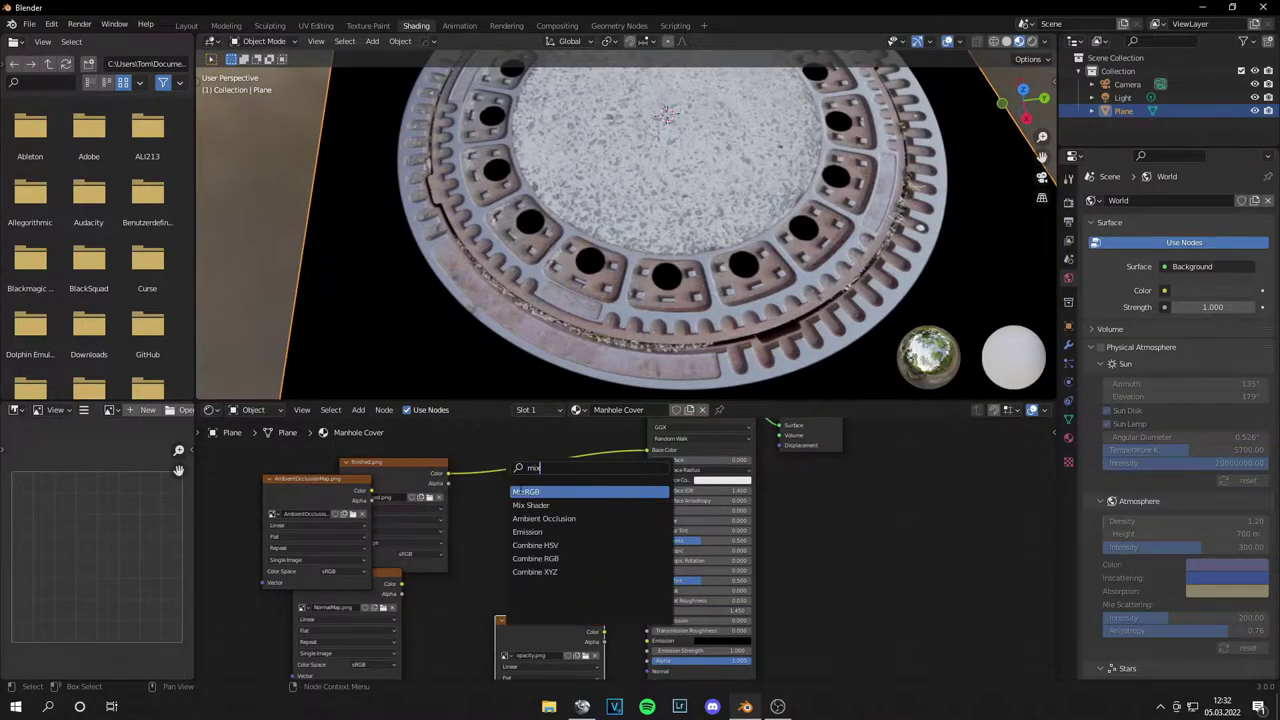
pyautogui.click(520, 491)
pyautogui.click(522, 470)
pyautogui.click(526, 472)
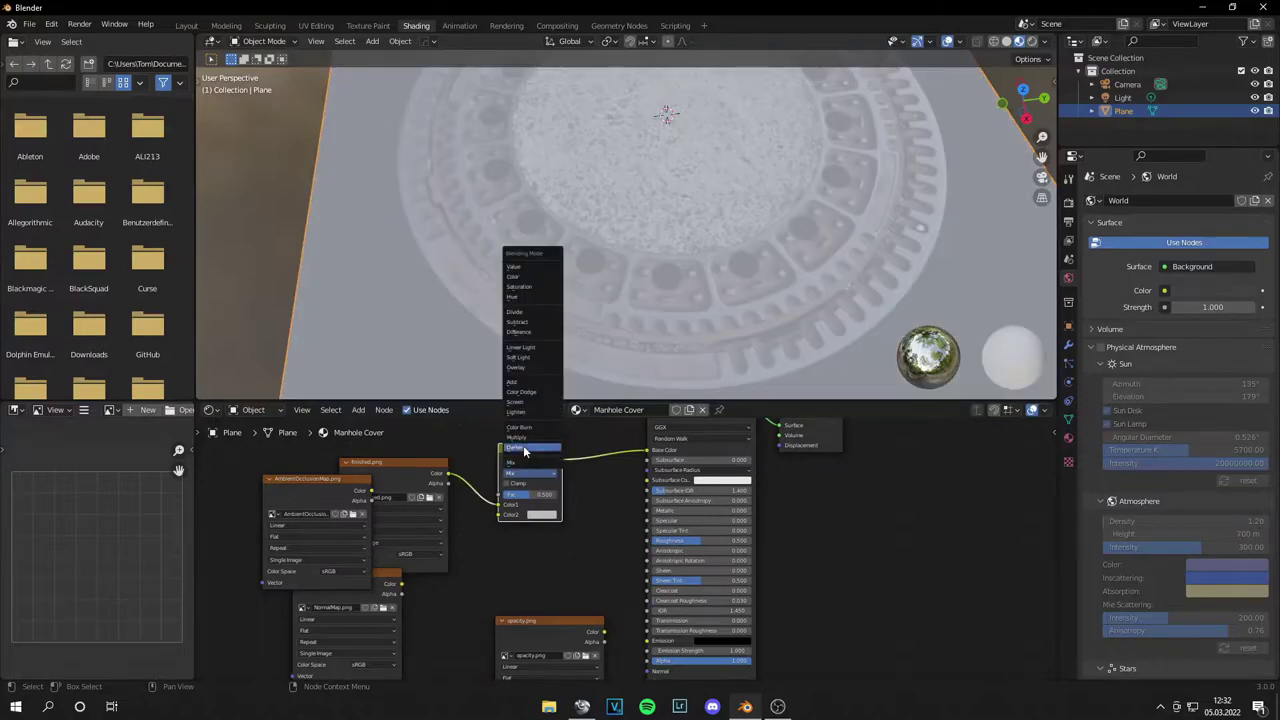
pyautogui.click(518, 437)
pyautogui.moveTo(305, 479)
pyautogui.mouseDown()
pyautogui.moveTo(239, 486)
pyautogui.moveTo(356, 509)
pyautogui.moveTo(499, 513)
pyautogui.moveTo(511, 497)
pyautogui.moveTo(570, 497)
pyautogui.moveTo(510, 497)
pyautogui.moveTo(529, 497)
pyautogui.mouseUp()
pyautogui.scroll(-5, 623, 304)
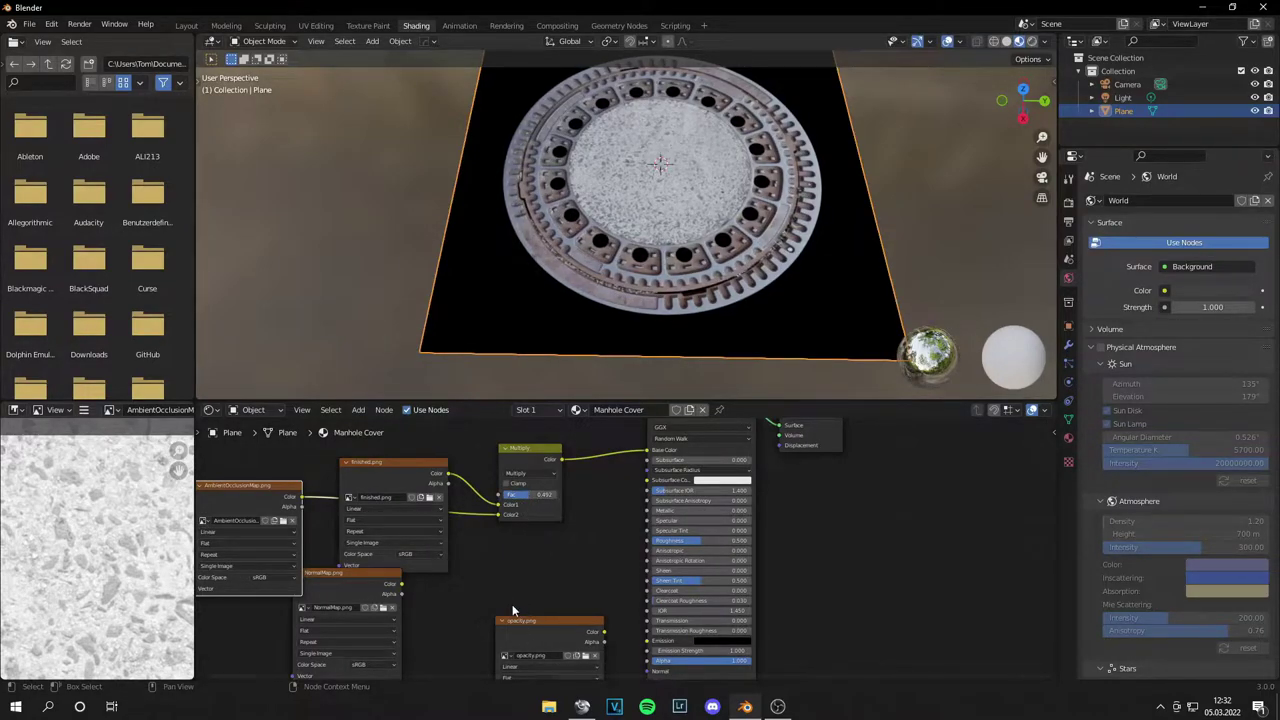
# Move the NormalMap.png texture node clear of the others and add a Normal Map node beside it
pyautogui.moveTo(436, 609); pyautogui.dragTo(474, 523, button='middle')
pyautogui.moveTo(401, 495); pyautogui.dragTo(381, 549)
pyautogui.hotkey('shift', 'a')
pyautogui.click(528, 503)
pyautogui.write('normal')
pyautogui.press('Return')
pyautogui.click(459, 565)
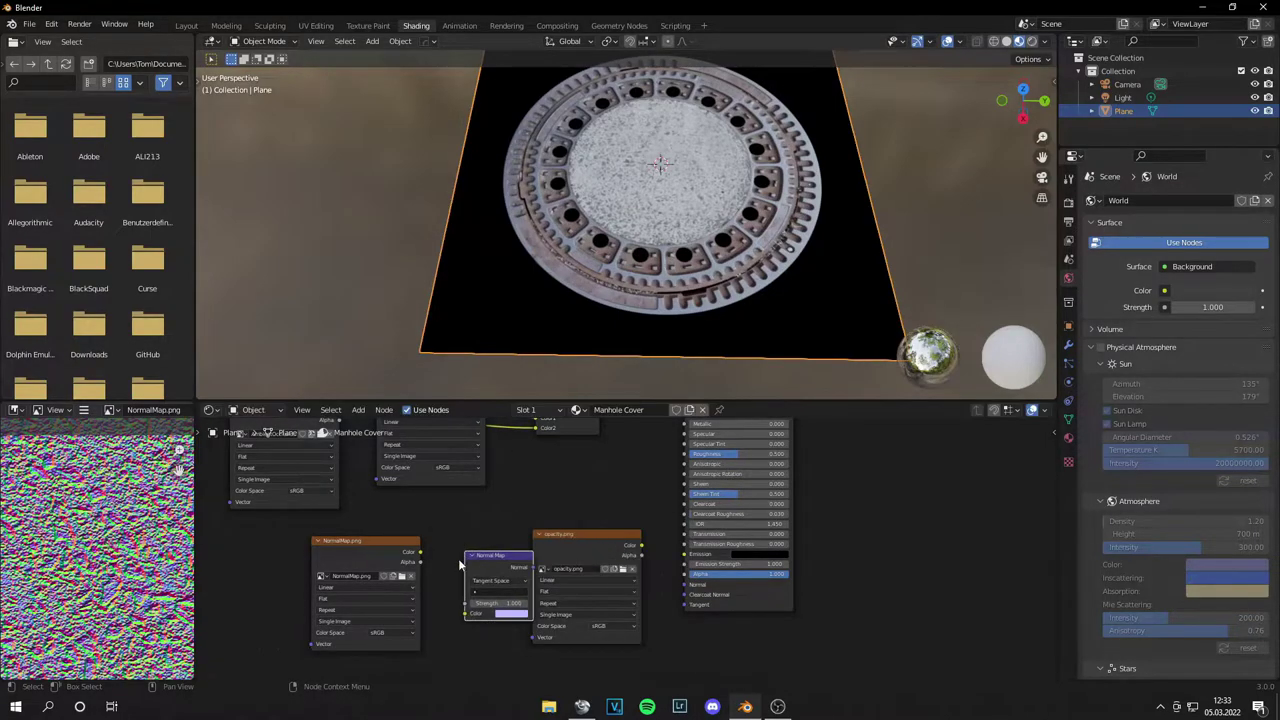
# Set NormalMap.png to Non-Color and route it through the Normal Map node into the shader's Normal input, moving the opacity.png node aside
pyautogui.click(395, 632)
pyautogui.click(398, 604)
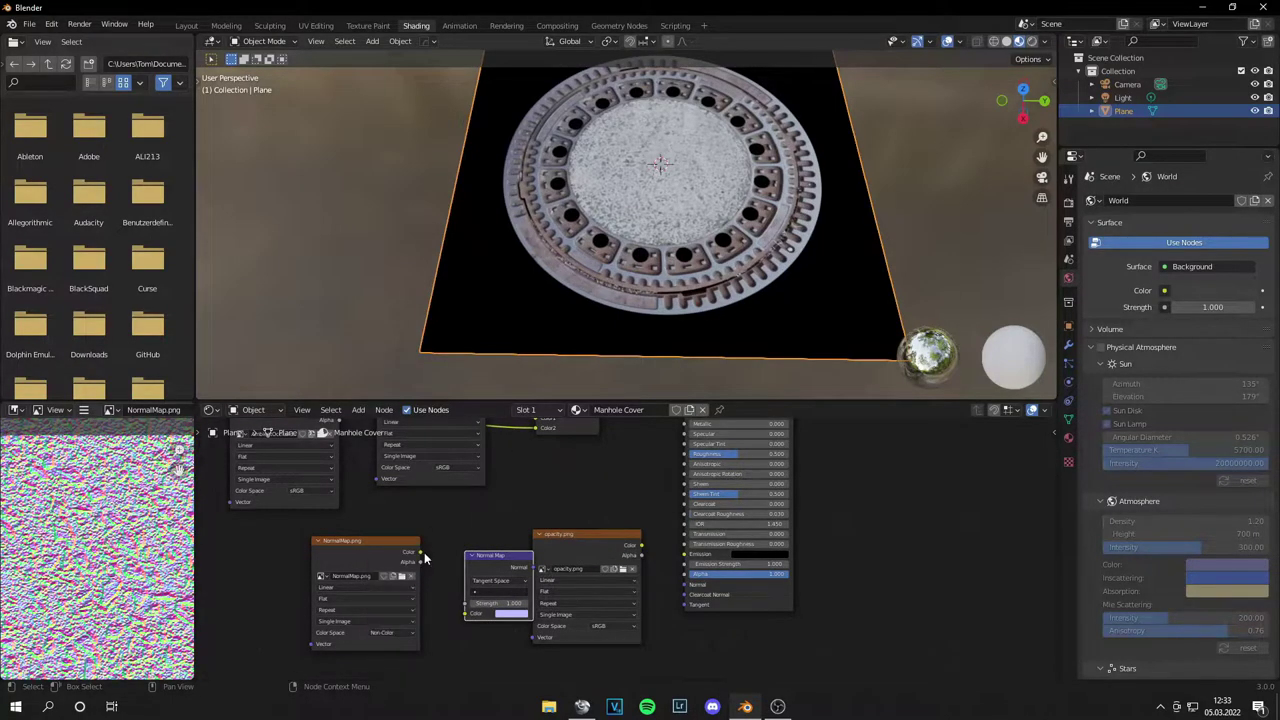
pyautogui.moveTo(421, 553); pyautogui.dragTo(466, 613)
pyautogui.moveTo(533, 567); pyautogui.dragTo(685, 584)
pyautogui.moveTo(594, 534); pyautogui.dragTo(879, 521)
# Set the Normal Map node's strength to 0.5
pyautogui.scroll(3, 748, 225)
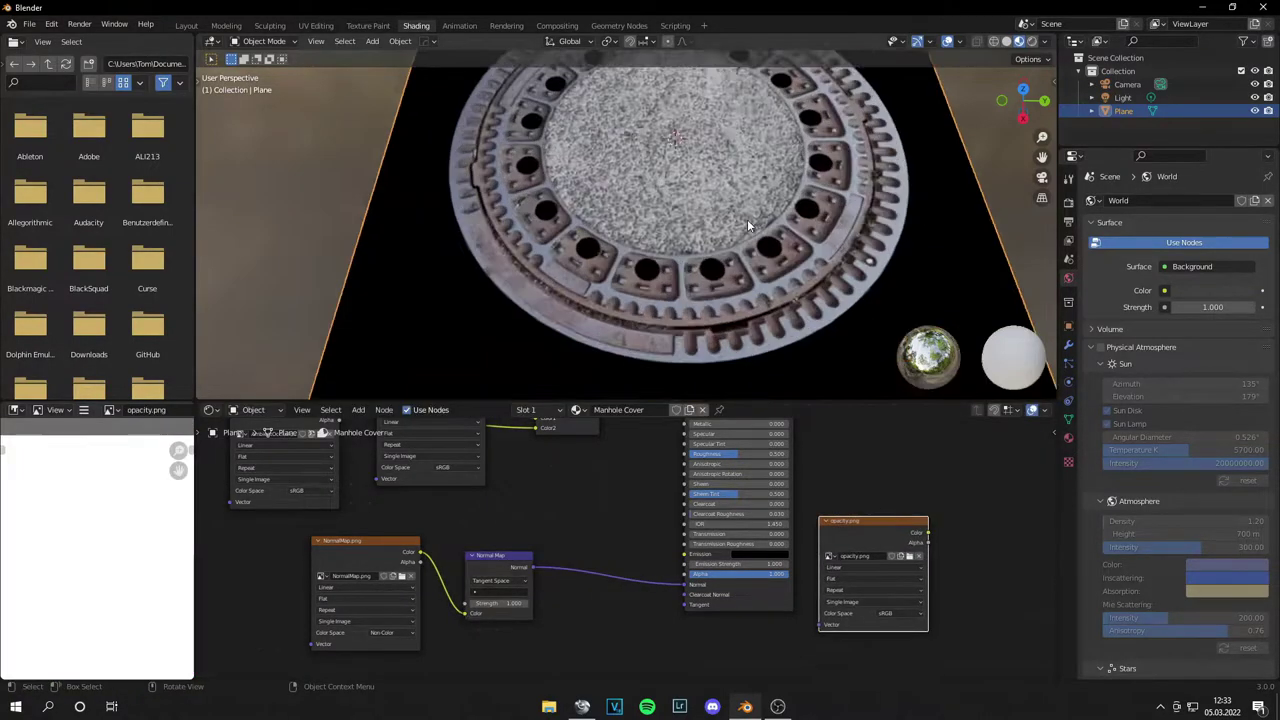
pyautogui.scroll(3, 748, 225)
pyautogui.click(500, 603)
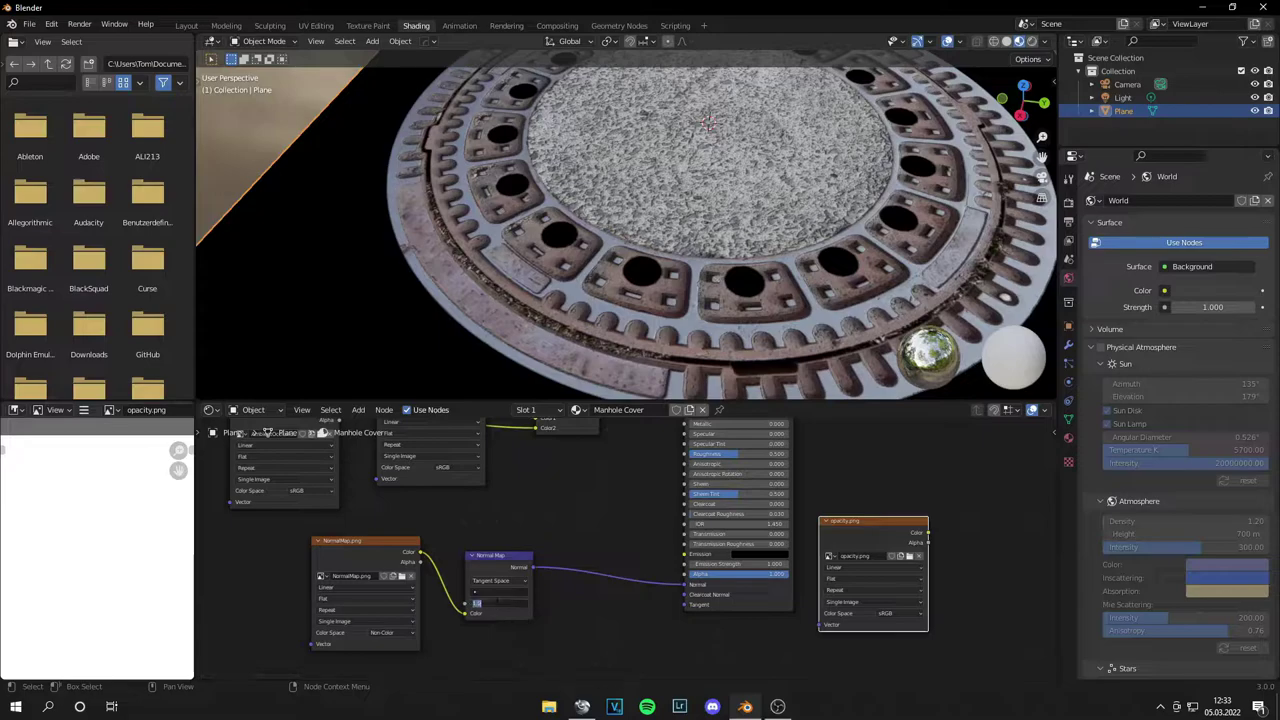
pyautogui.press('BackSpace')
pyautogui.write('0.5')
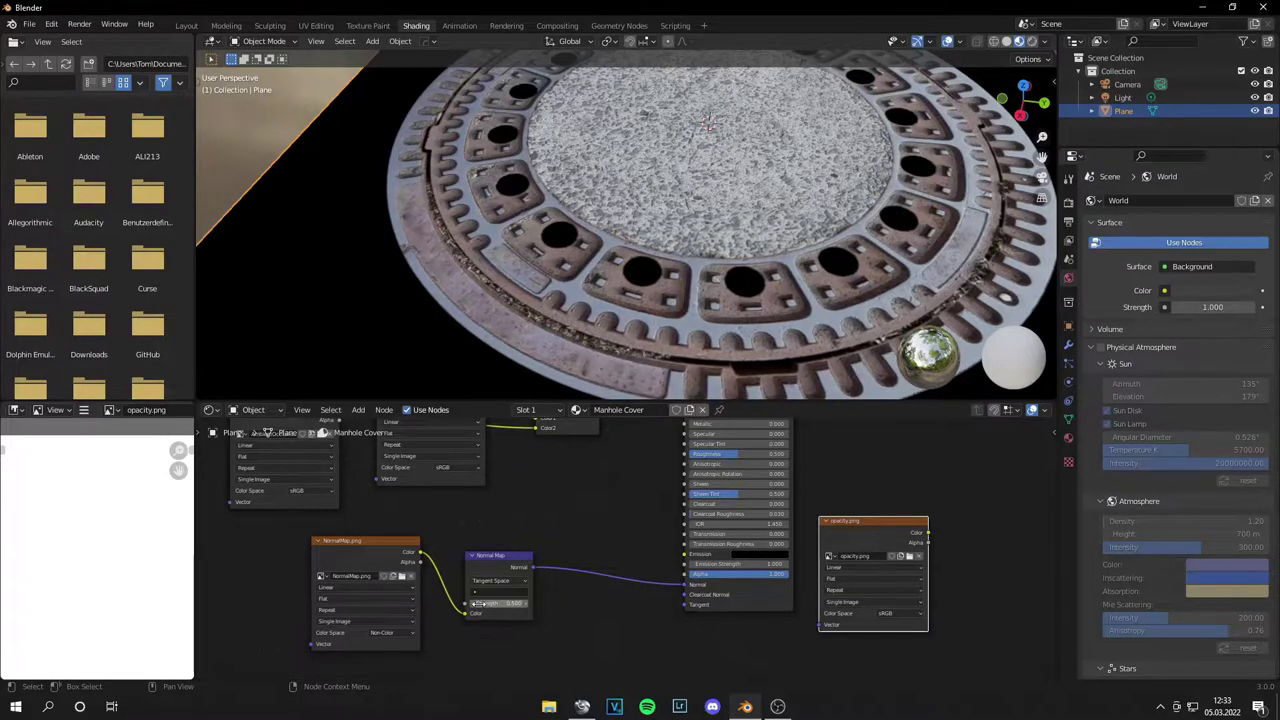
pyautogui.press('Return')
# Rearrange the normal and opacity nodes and connect the opacity.png color to the shader's Alpha input
pyautogui.click(377, 549)
pyautogui.moveTo(377, 542); pyautogui.dragTo(414, 611)
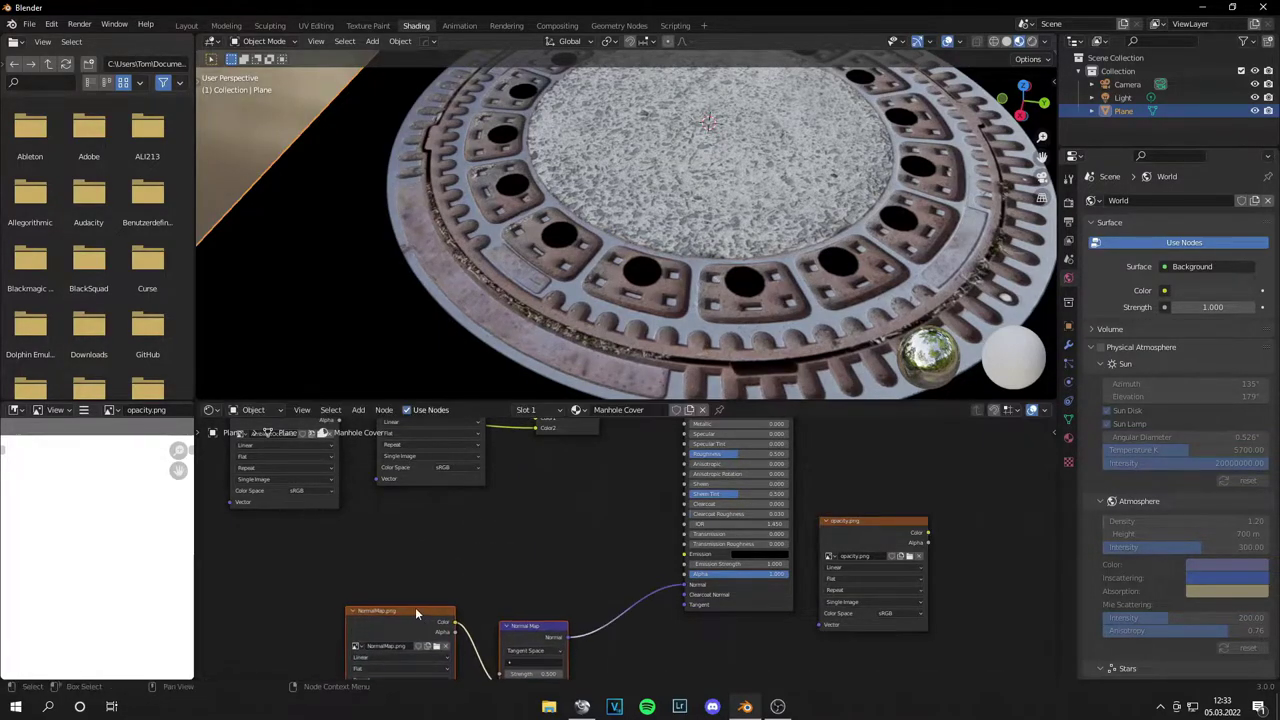
pyautogui.click(414, 611)
pyautogui.click(600, 580)
pyautogui.moveTo(866, 523); pyautogui.dragTo(622, 533)
pyautogui.click(360, 514)
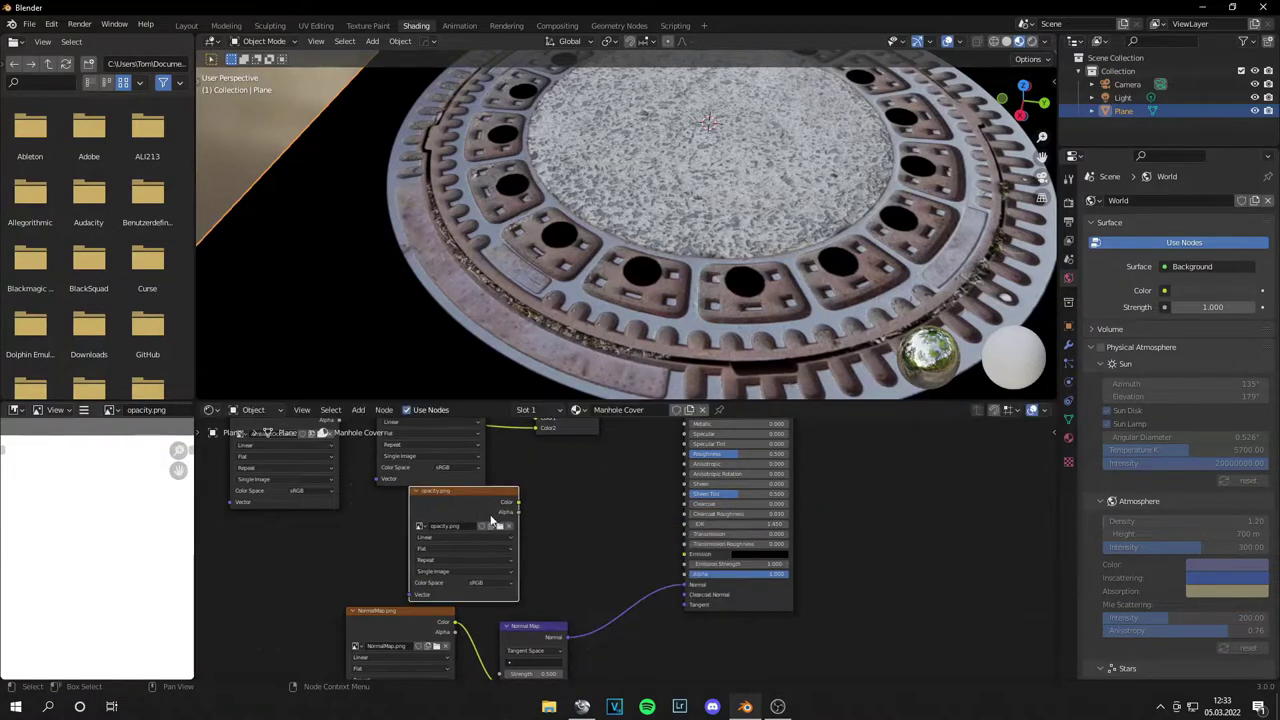
pyautogui.moveTo(516, 512); pyautogui.dragTo(690, 578)
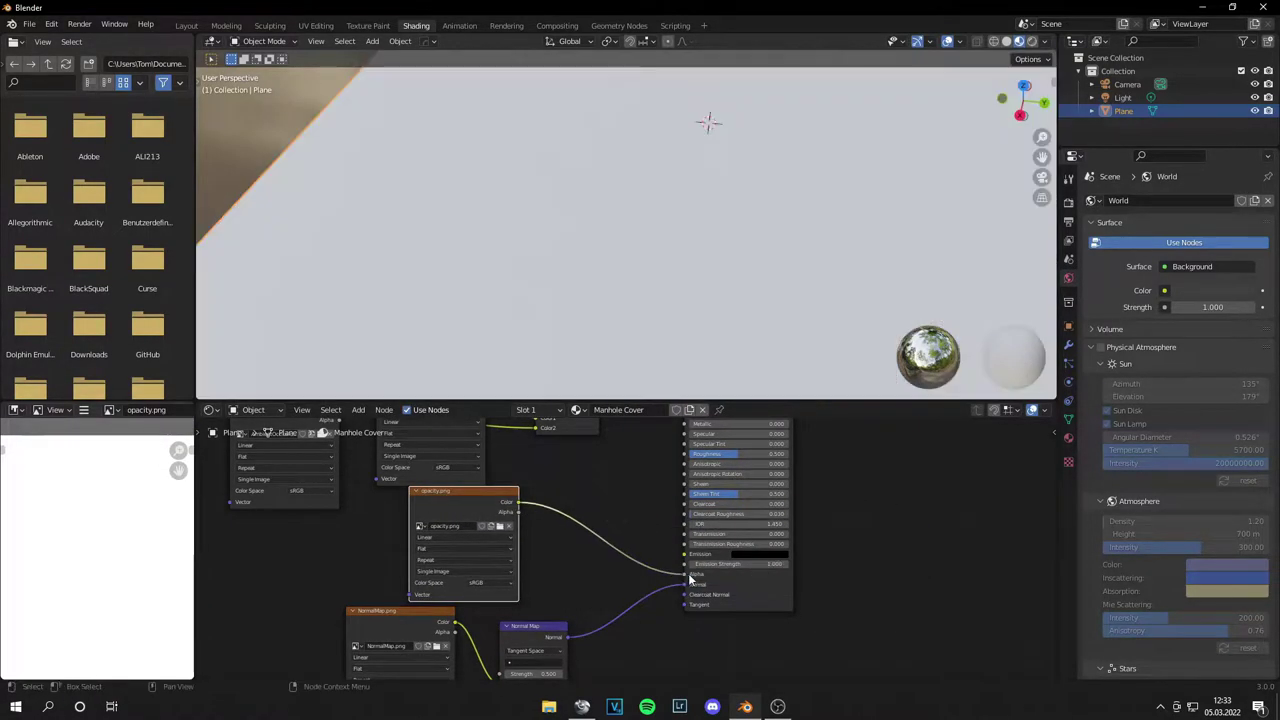
# Set both the blend mode and the shadow mode of the Manhole Cover material to Alpha Clip
pyautogui.scroll(-4, 663, 237)
pyautogui.moveTo(663, 237); pyautogui.dragTo(788, 262, button='middle')
pyautogui.click(1069, 438)
pyautogui.scroll(-10, 1101, 455)
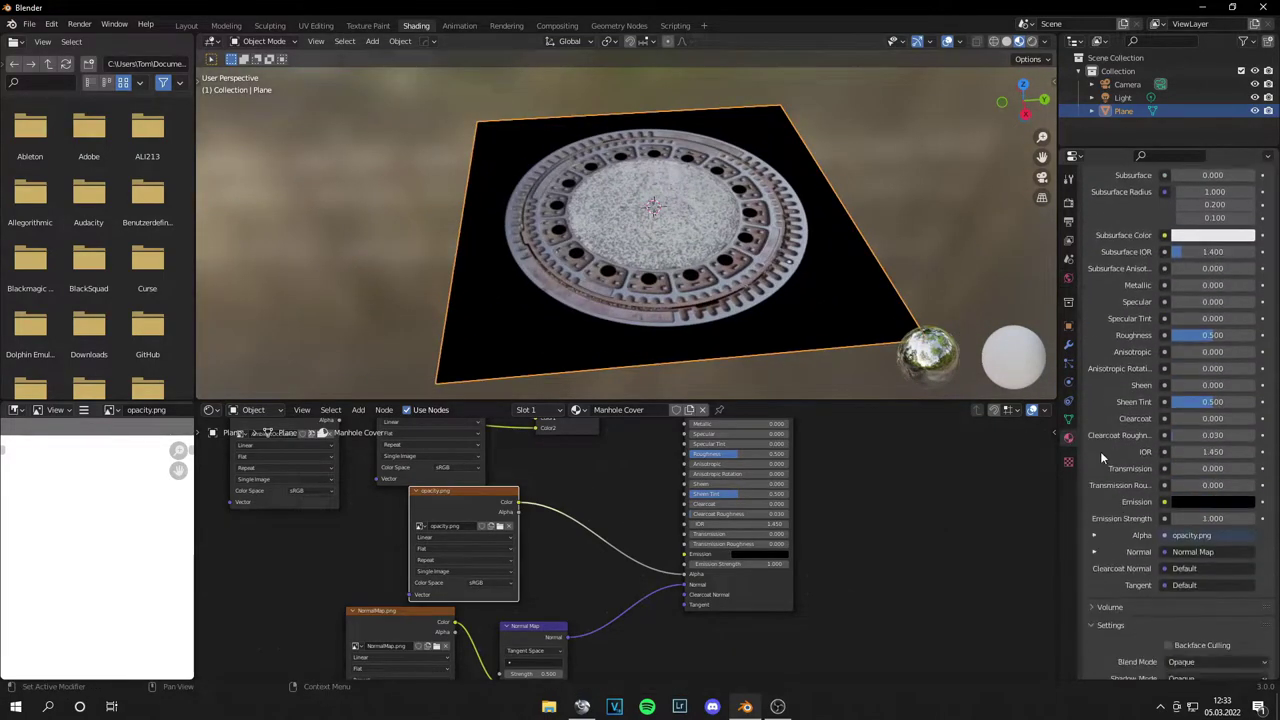
pyautogui.click(1215, 512)
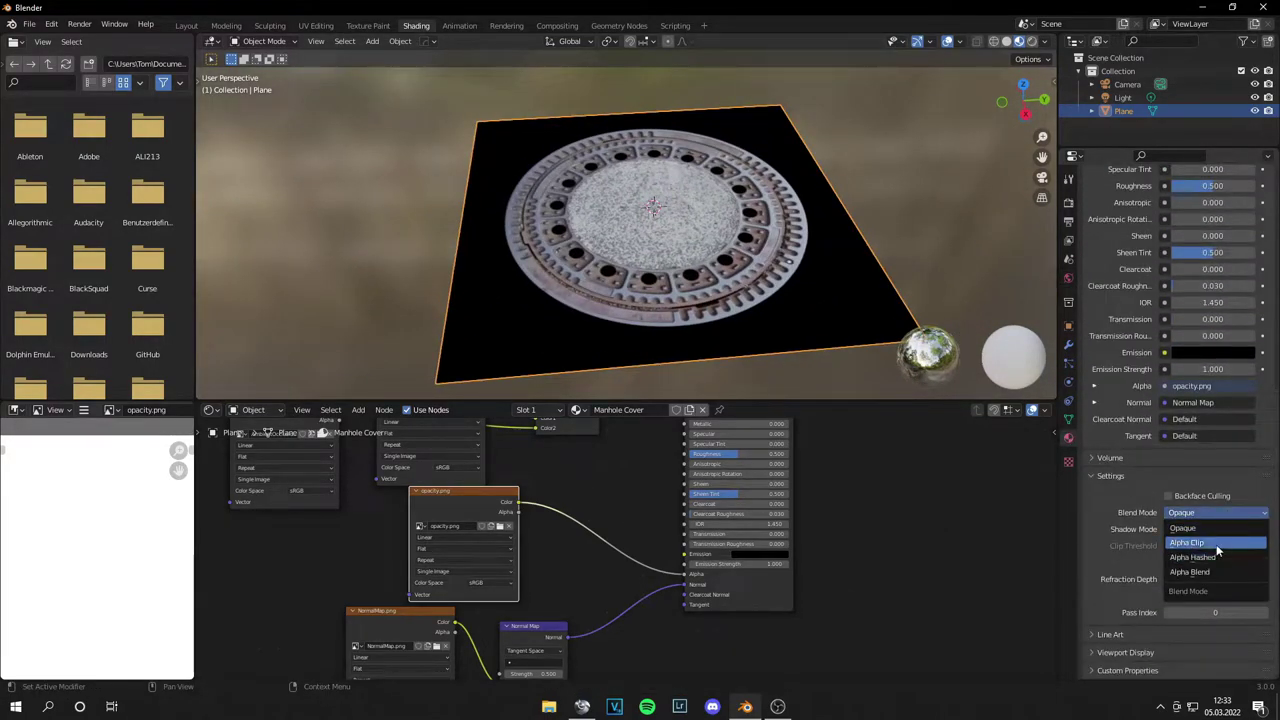
pyautogui.click(1188, 542)
pyautogui.click(1210, 529)
pyautogui.click(1206, 574)
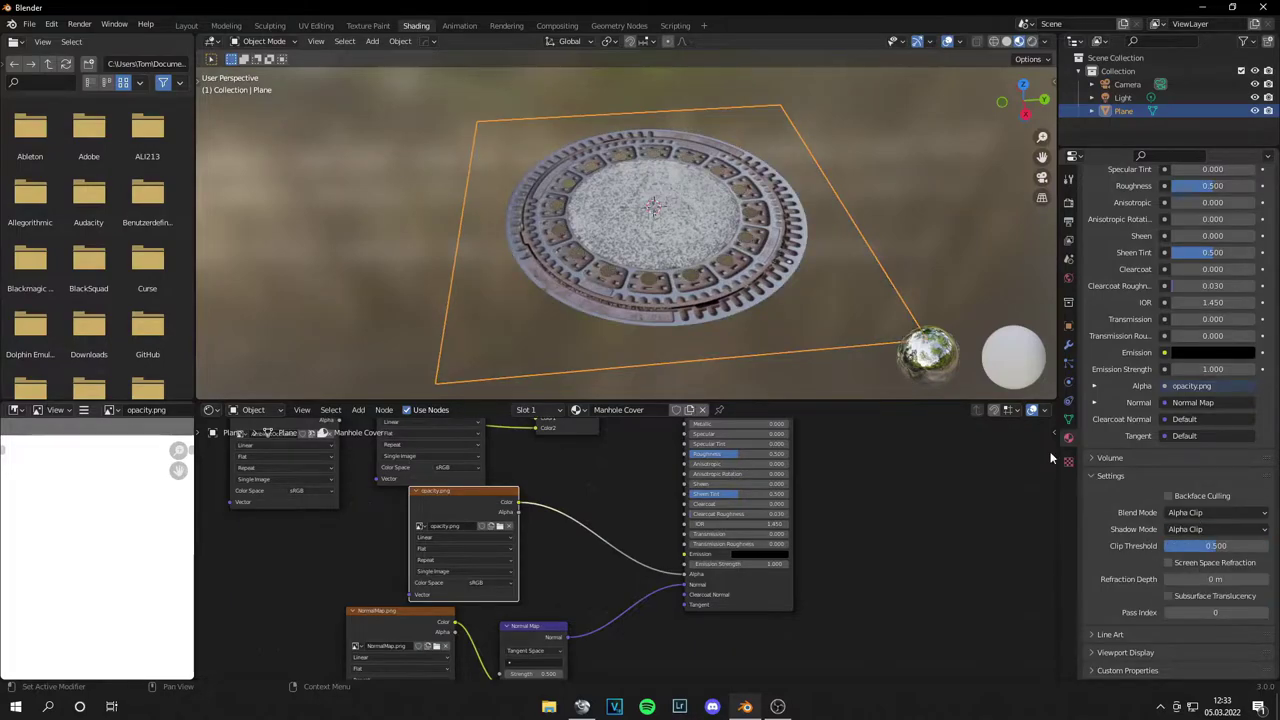
pyautogui.moveTo(912, 176); pyautogui.dragTo(716, 198, button='middle')
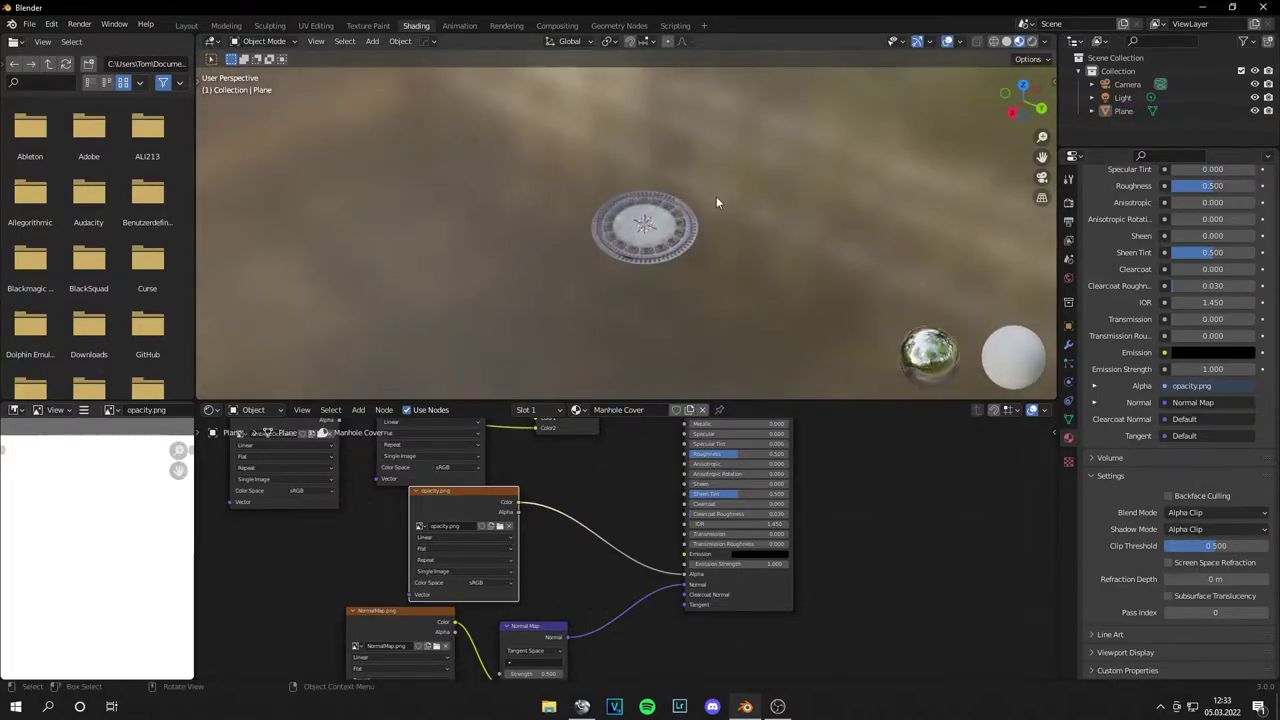
pyautogui.scroll(8, 716, 198)
pyautogui.scroll(-6, 728, 246)
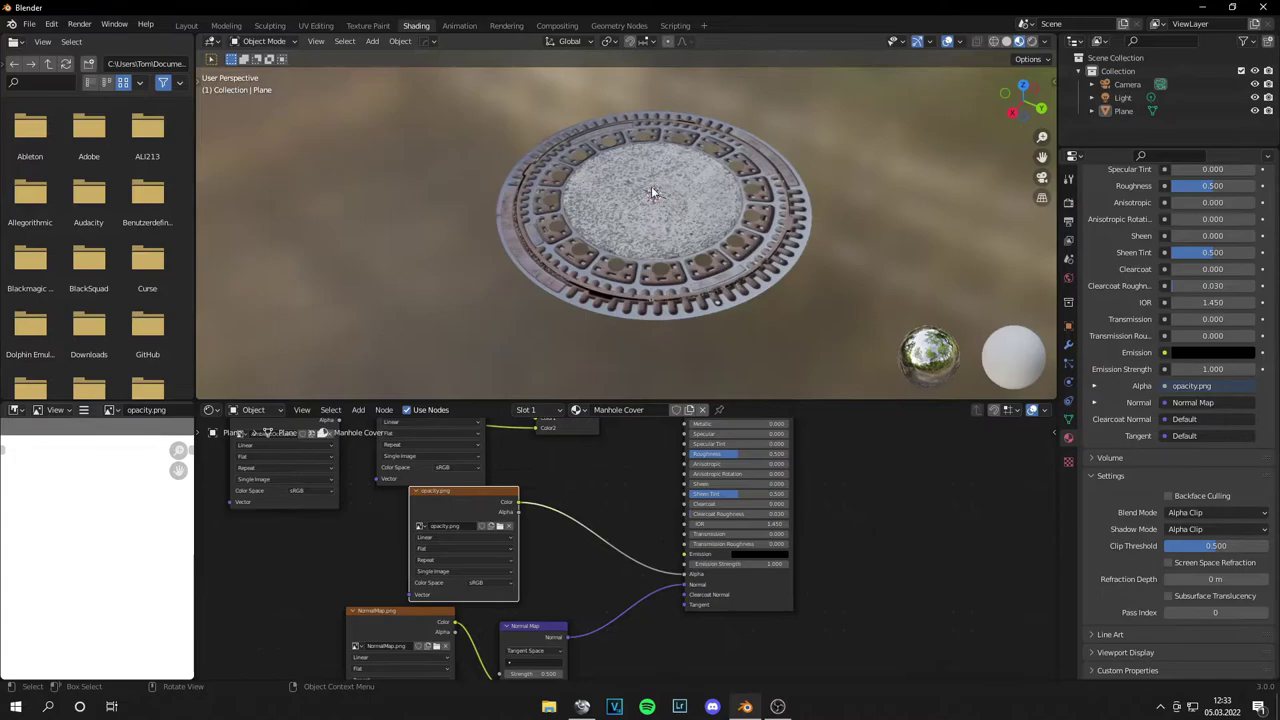
pyautogui.moveTo(654, 192); pyautogui.dragTo(597, 250, button='middle')
pyautogui.scroll(-7, 600, 250)
pyautogui.scroll(-3, 622, 247)
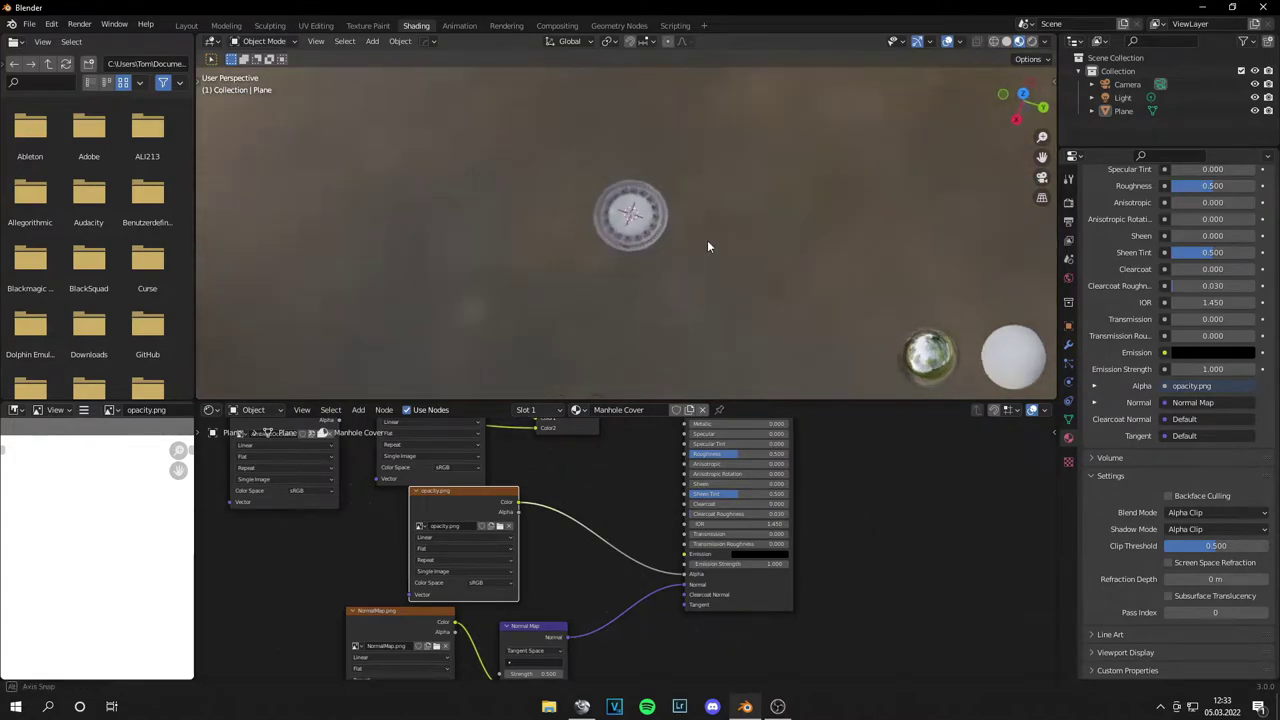
# In the Layout workspace, add a second plane and scale it by 4
pyautogui.click(186, 25)
pyautogui.press('a')
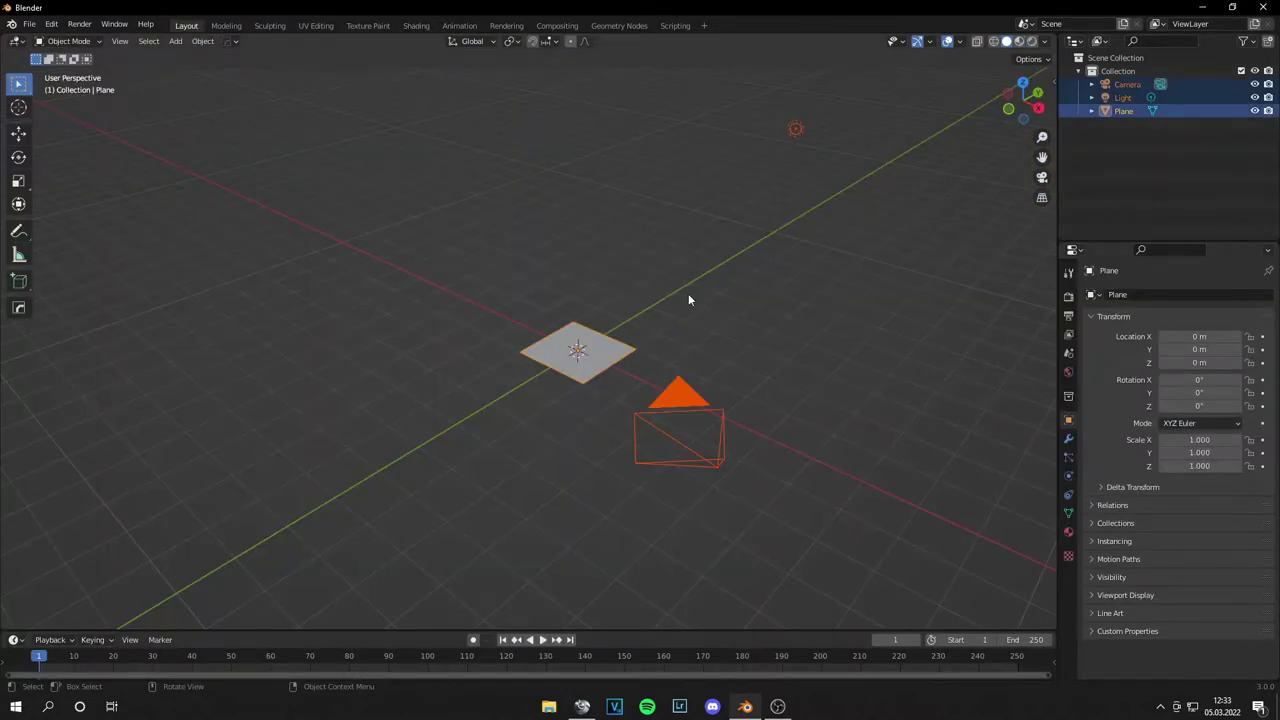
pyautogui.hotkey('alt', 'a')
pyautogui.hotkey('shift', 'a')
pyautogui.click(652, 279)
pyautogui.moveTo(657, 280); pyautogui.dragTo(632, 299, button='middle')
pyautogui.press('s')
pyautogui.press('4')
pyautogui.press('Return')
pyautogui.scroll(-5, 637, 305)
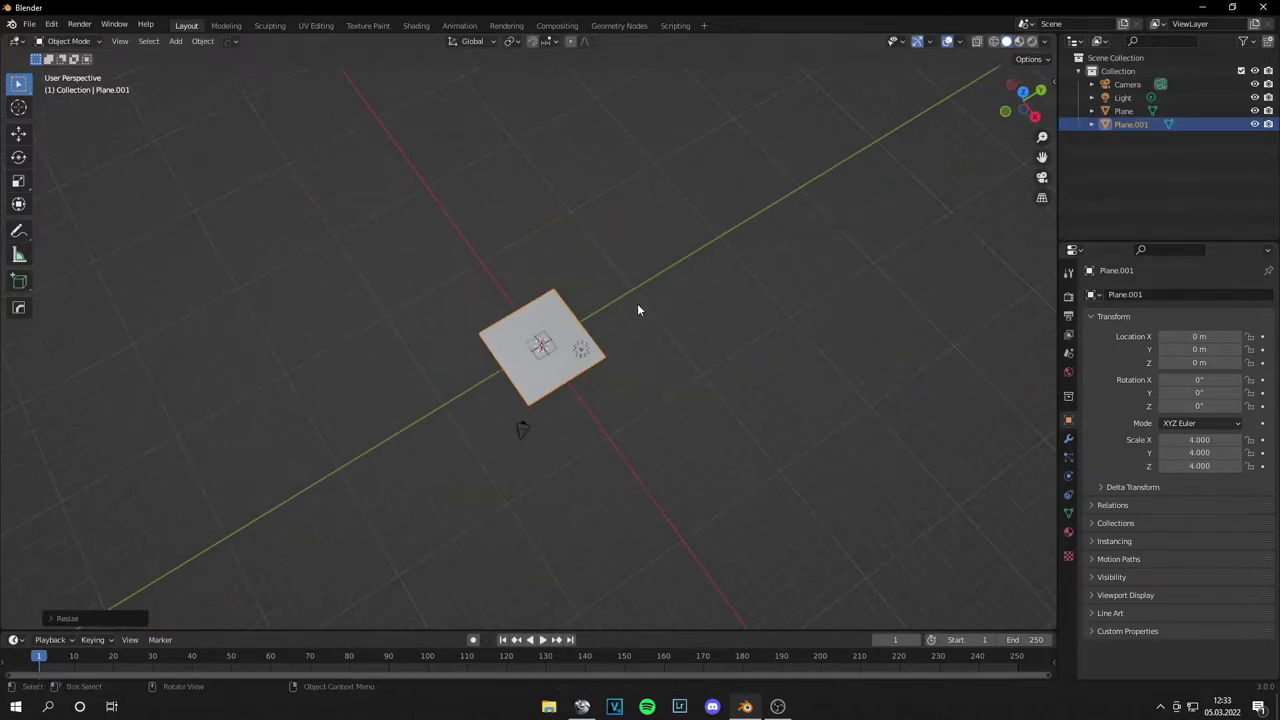
# Scale the new plane by 4 along the Y axis to form a long road strip
pyautogui.press('Tab')
pyautogui.press('Tab')
pyautogui.moveTo(634, 317); pyautogui.dragTo(720, 319, button='middle')
pyautogui.press('s')
pyautogui.press('y')
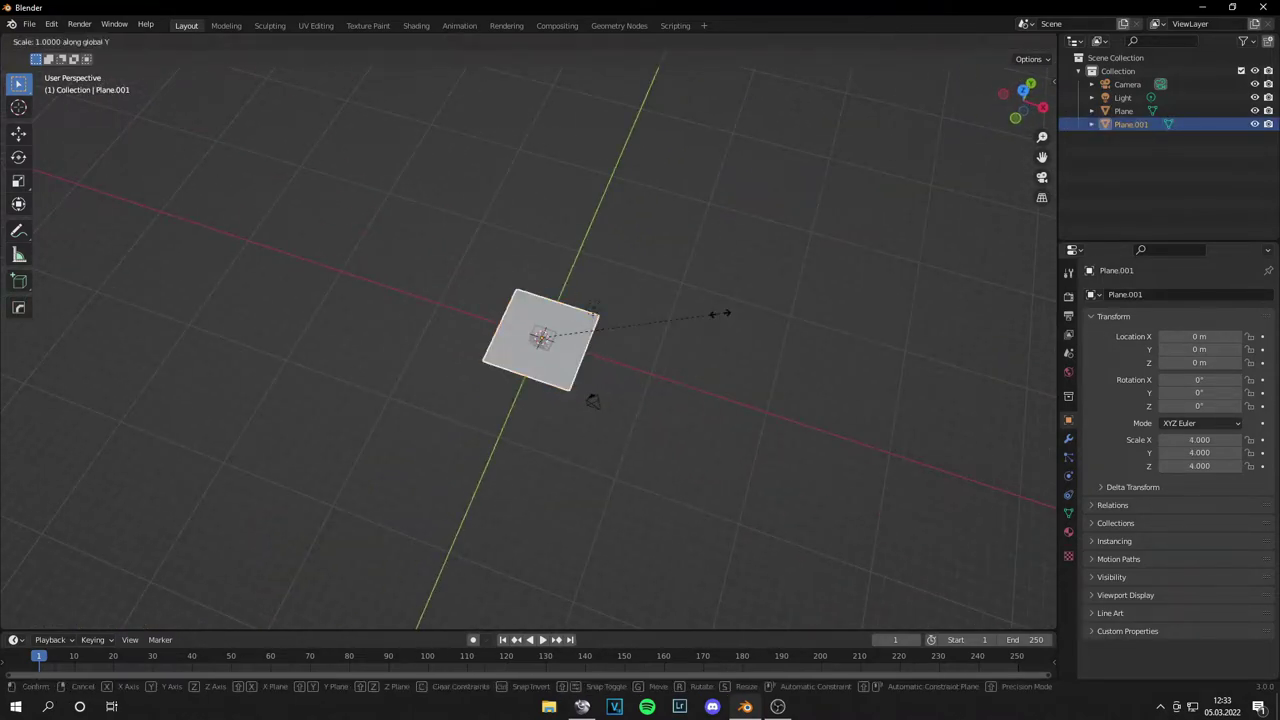
pyautogui.press('4')
pyautogui.press('Return')
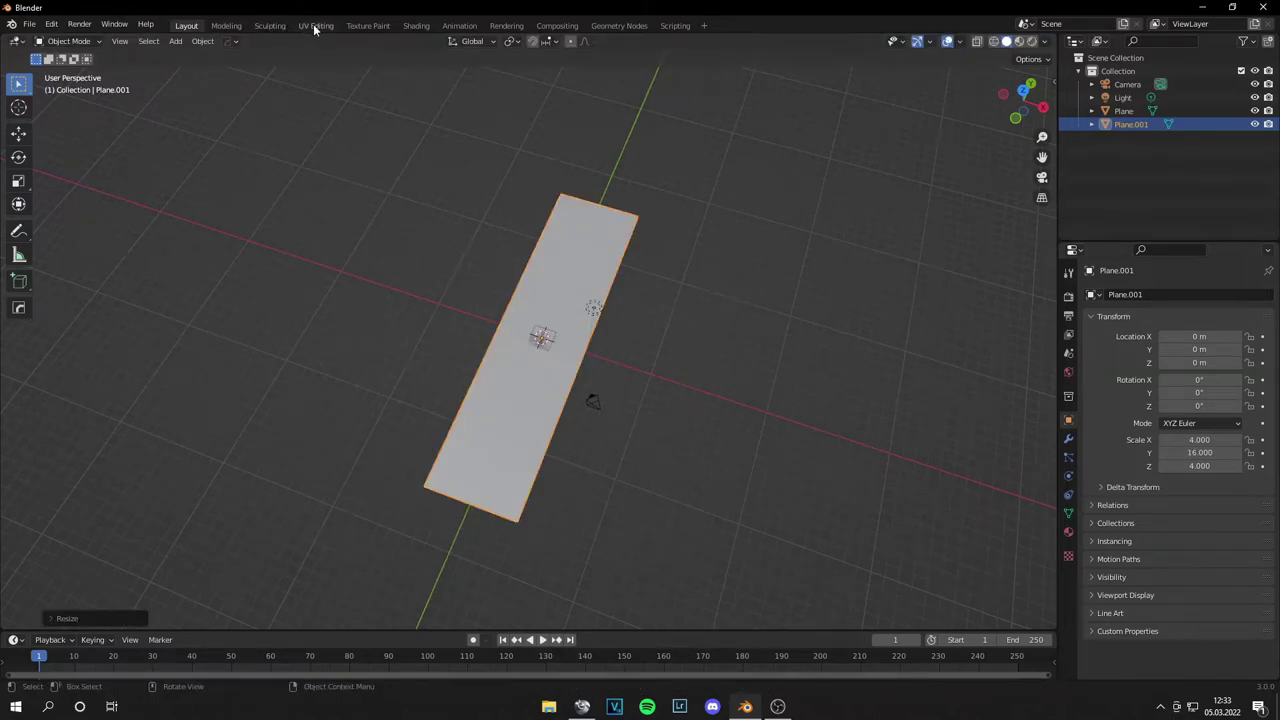
# Unwrap the long plane with Smart UV Project in the UV Editing workspace, keeping the default settings
pyautogui.click(315, 25)
pyautogui.press('u')
pyautogui.click(600, 287)
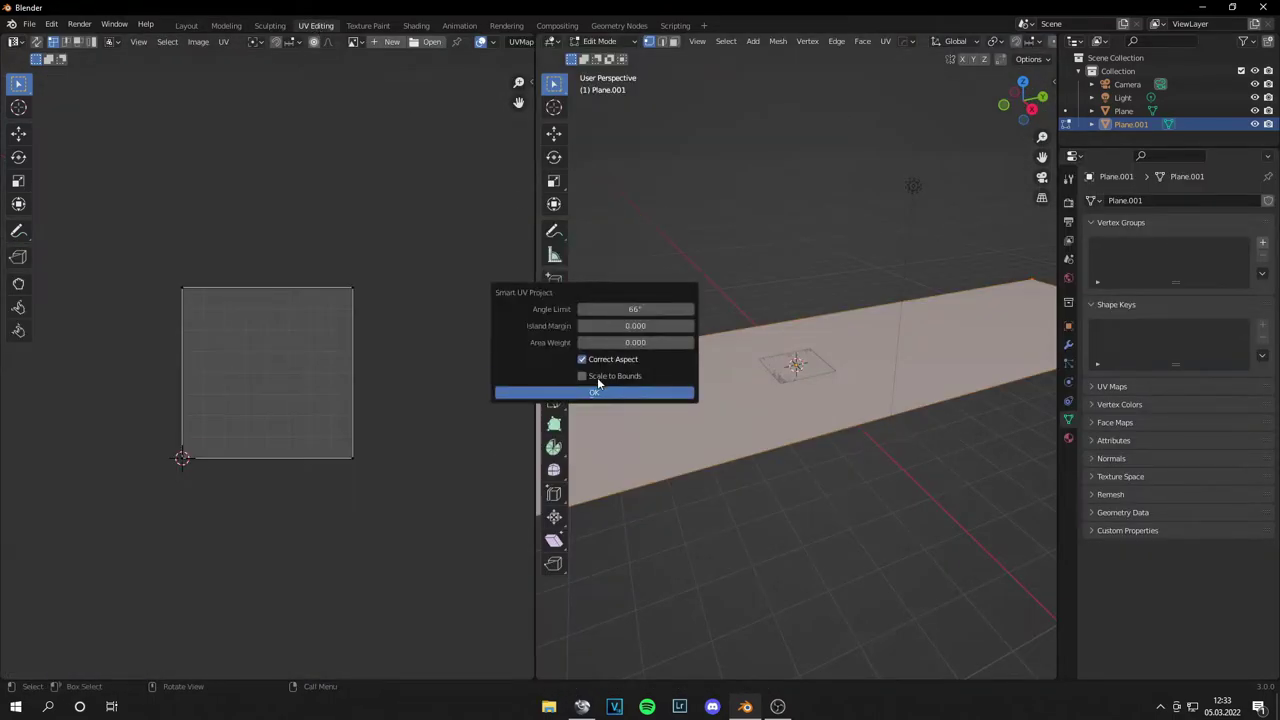
pyautogui.click(600, 390)
# In the Shading workspace, move the long plane slightly down along Z so it lies just beneath the manhole cover
pyautogui.click(416, 25)
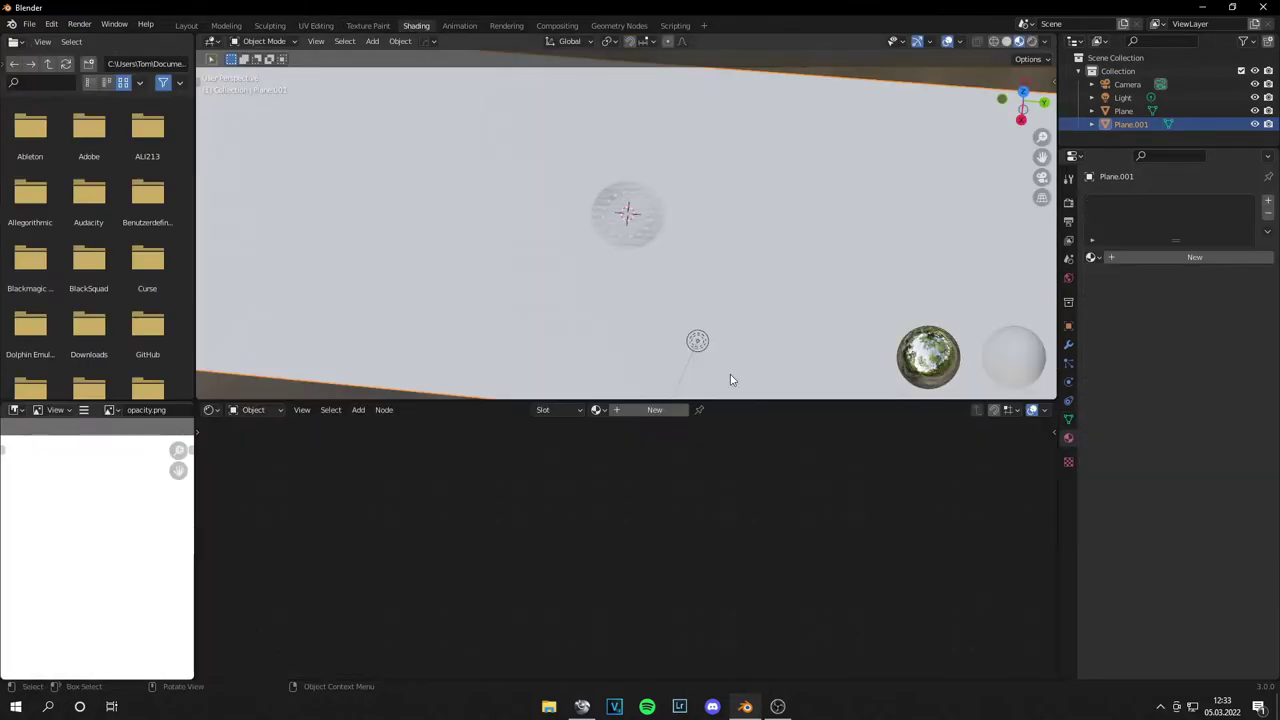
pyautogui.moveTo(729, 374)
pyautogui.mouseDown(button='middle')
pyautogui.moveTo(634, 340)
pyautogui.moveTo(646, 292)
pyautogui.mouseUp(button='middle')
pyautogui.press('KP_3')
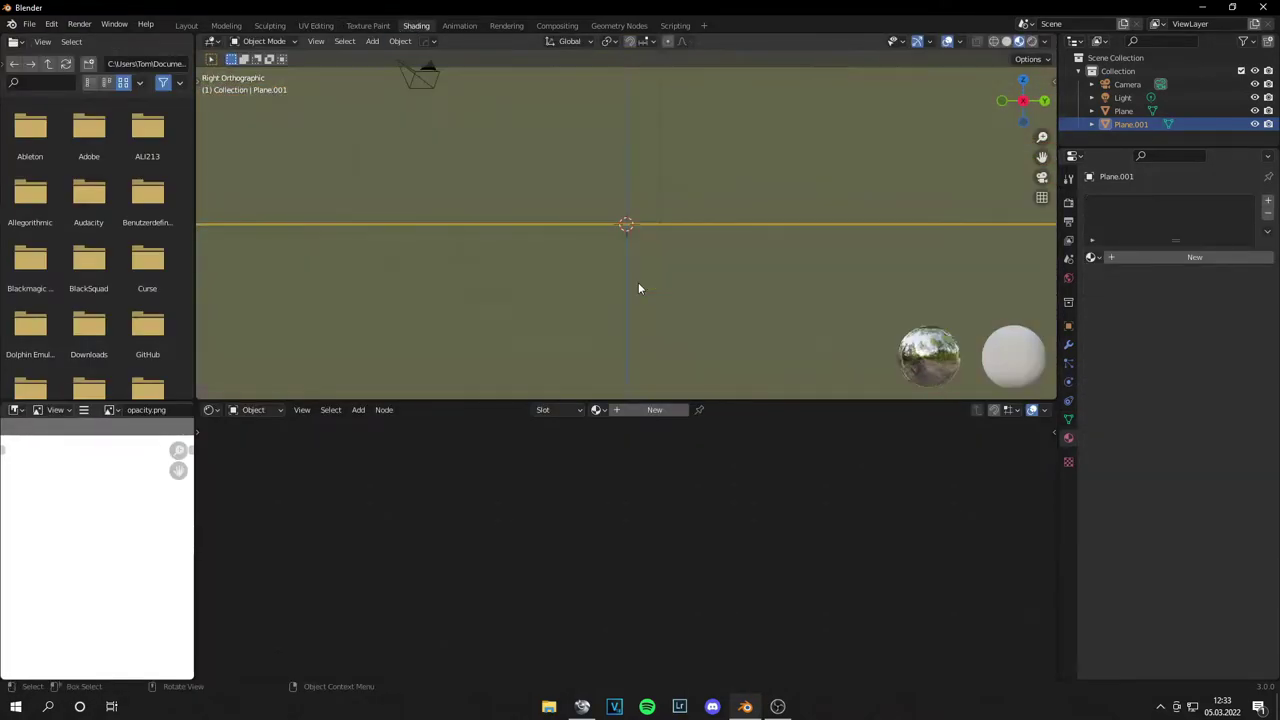
pyautogui.keyDown('shift'); pyautogui.moveTo(670, 219); pyautogui.dragTo(712, 150, button='middle'); pyautogui.keyUp('shift')
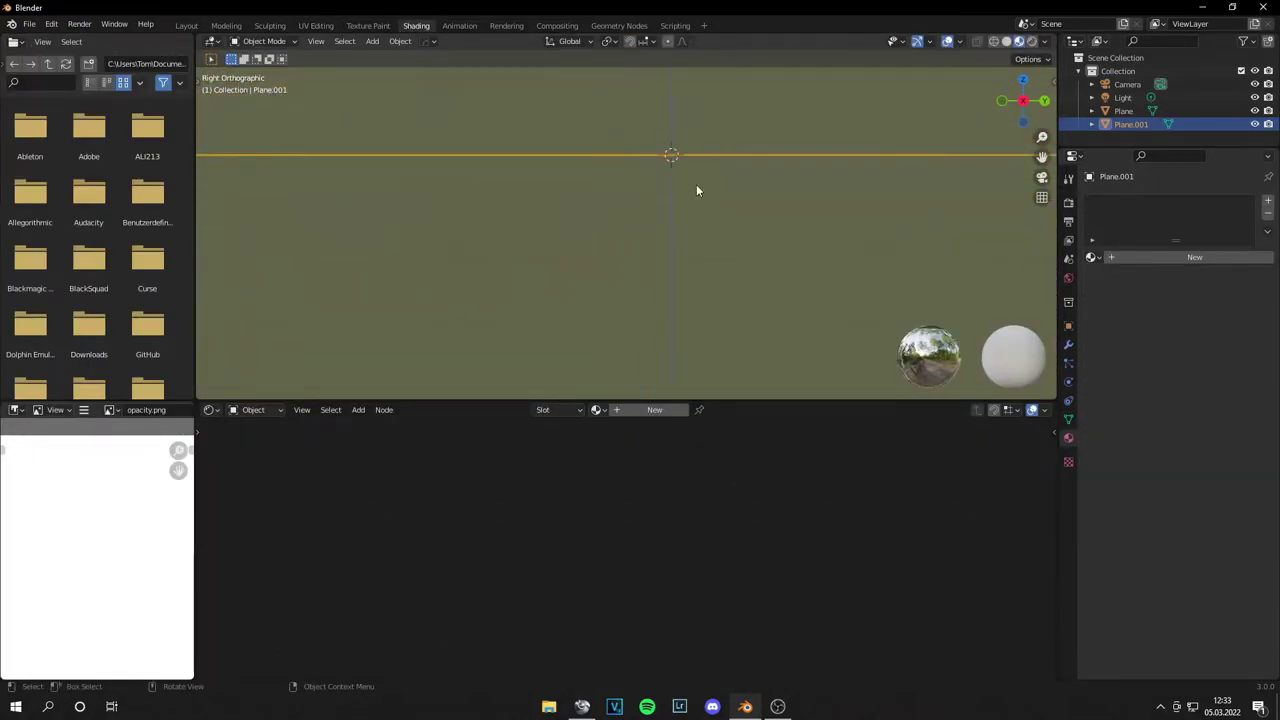
pyautogui.press('g')
pyautogui.press('z')
pyautogui.click(696, 209)
pyautogui.scroll(-16, 671, 170)
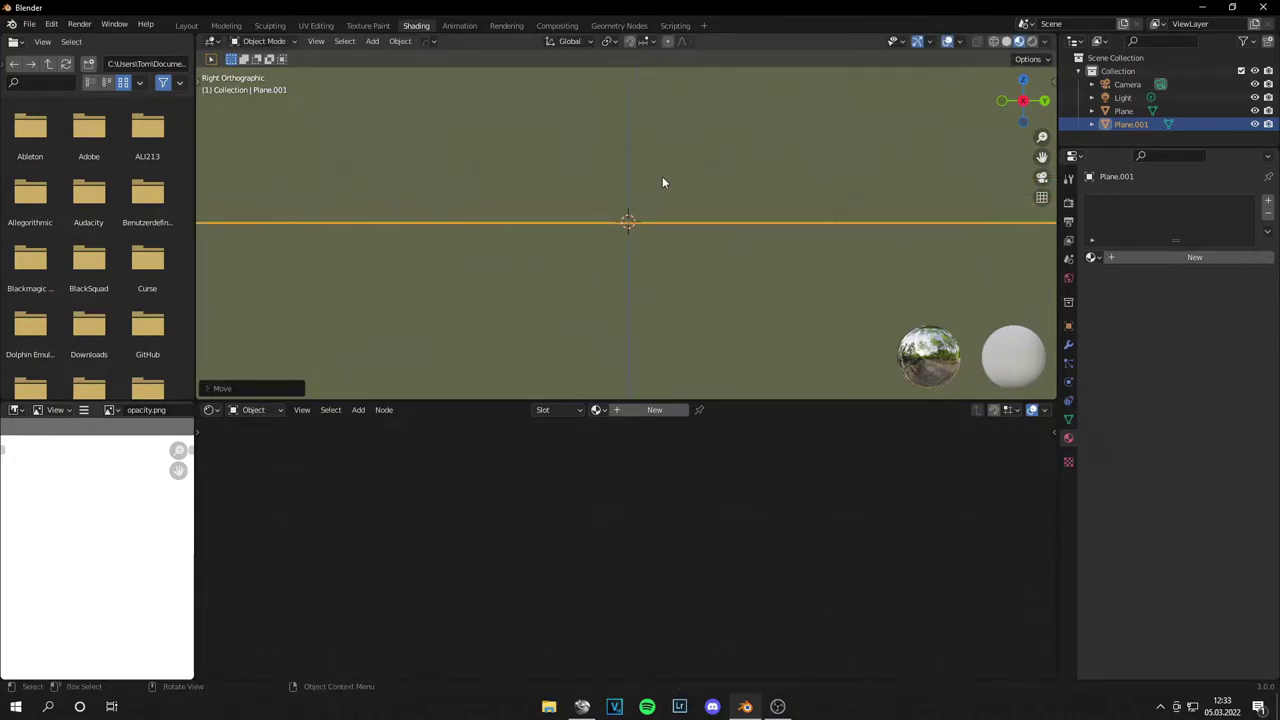
pyautogui.click(655, 170)
pyautogui.moveTo(650, 162); pyautogui.dragTo(668, 227, button='middle')
pyautogui.scroll(-5, 668, 231)
pyautogui.click(697, 247)
pyautogui.scroll(5, 689, 329)
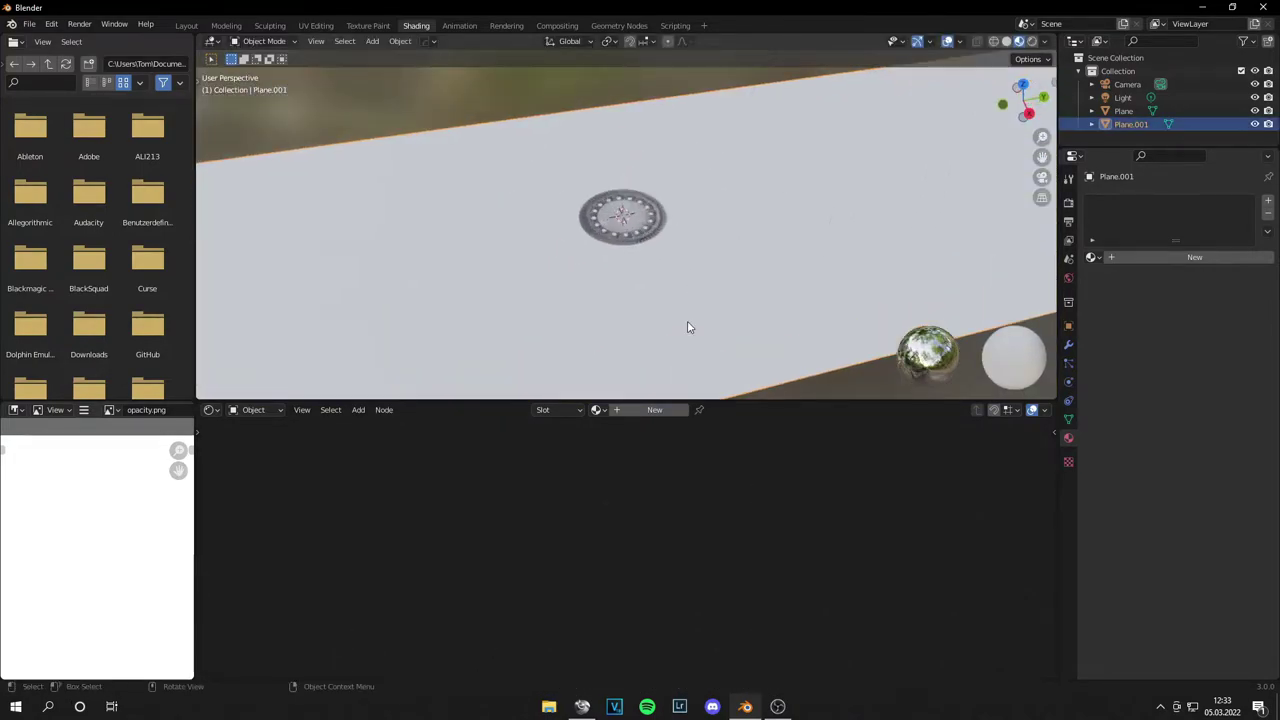
# Create a new material named Road on the long plane
pyautogui.click(638, 408)
pyautogui.write('Road')
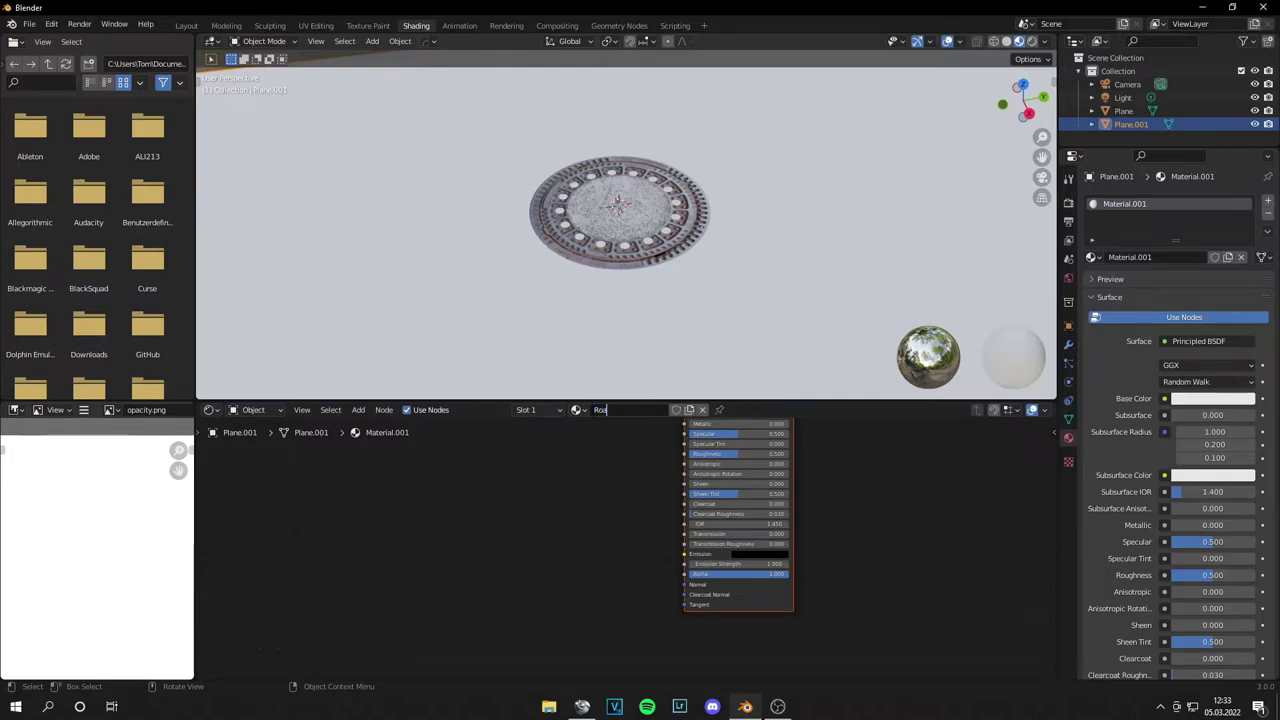
pyautogui.press('Return')
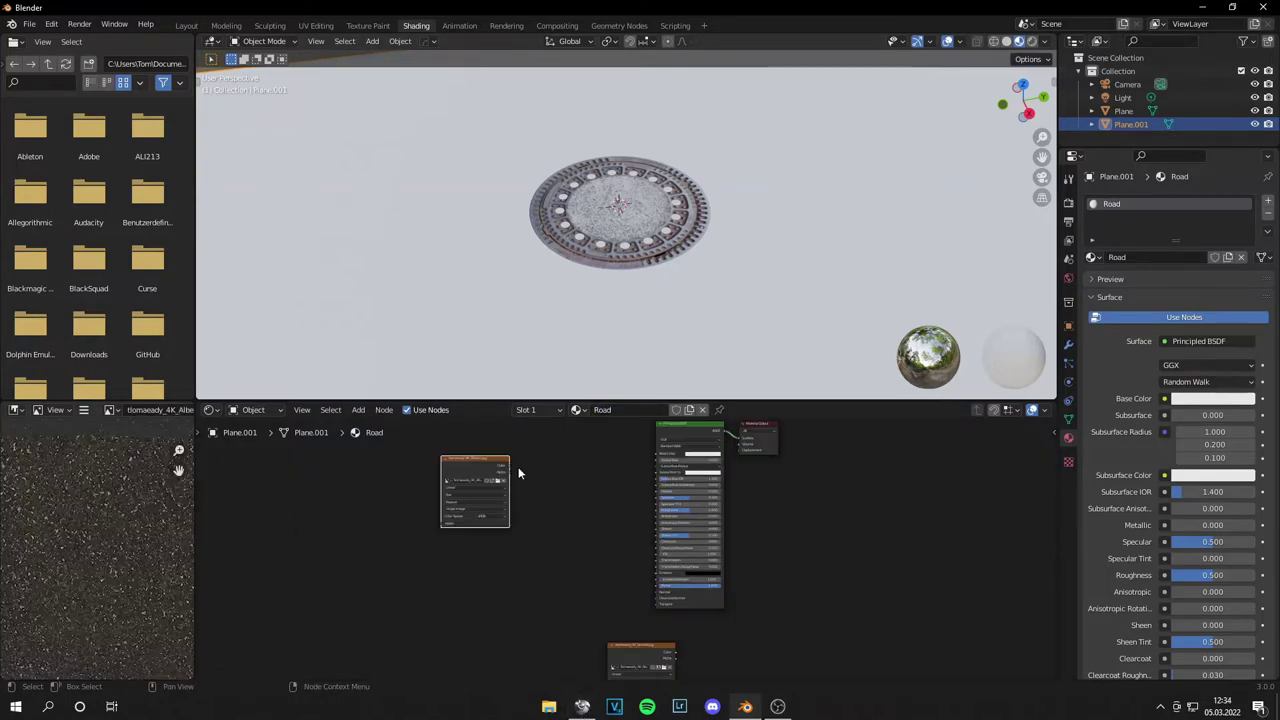
# Connect the albedo texture's color to the Principled BSDF's Base Color and place the normal texture node below the albedo node
pyautogui.moveTo(508, 464); pyautogui.dragTo(658, 456)
pyautogui.click(623, 655)
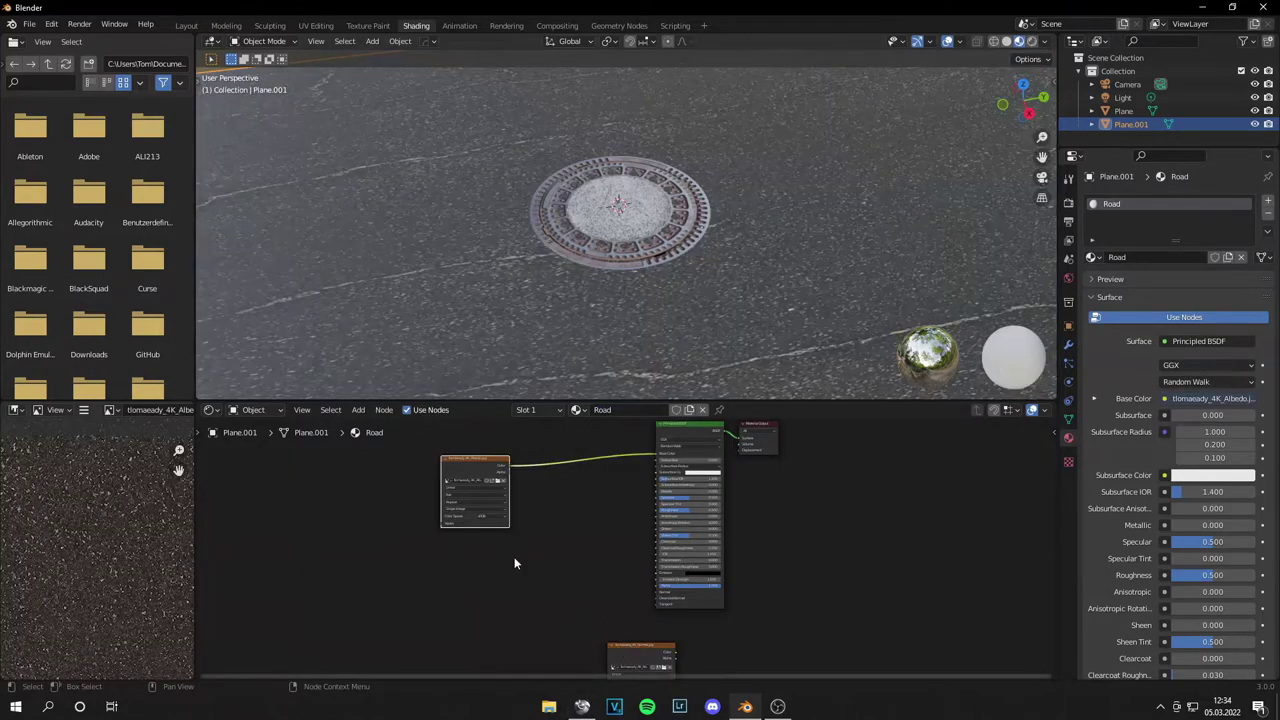
pyautogui.moveTo(627, 648); pyautogui.dragTo(465, 563)
# Add a Normal Map node between the normal texture node and the Principled BSDF
pyautogui.hotkey('shift', 'a')
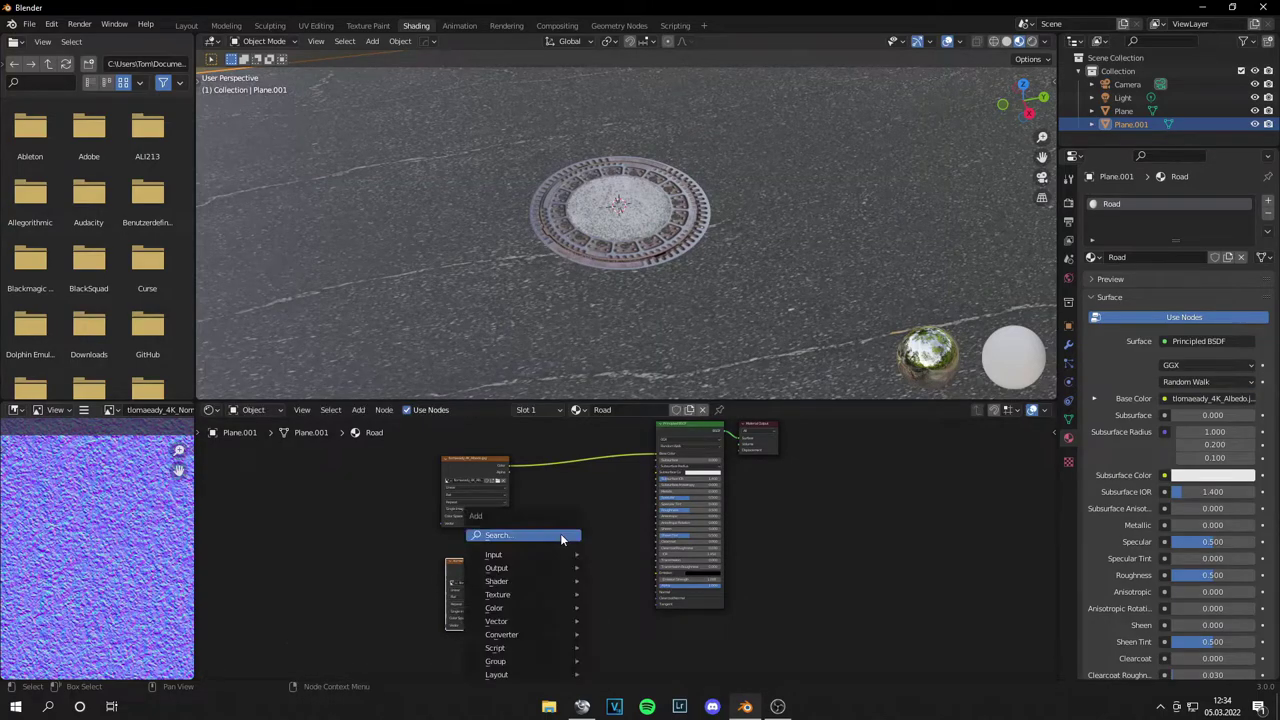
pyautogui.click(560, 533)
pyautogui.write('norm')
pyautogui.press('Return')
pyautogui.click(600, 565)
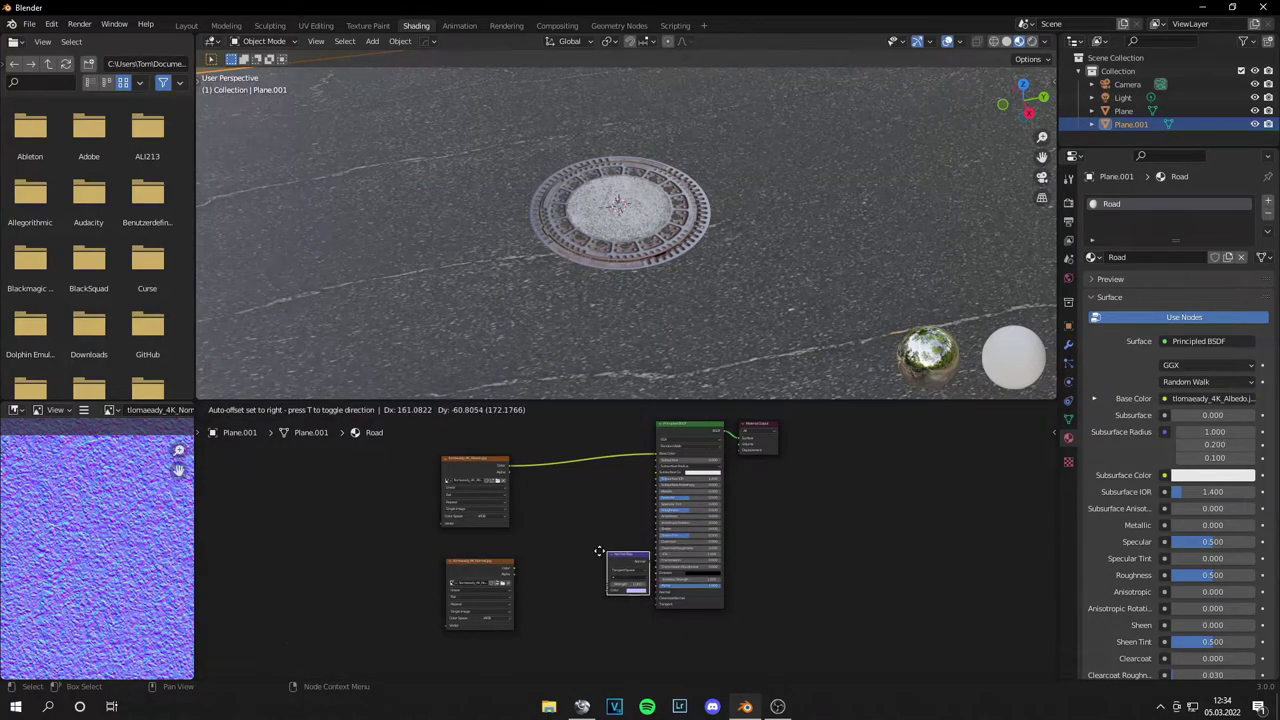
# Set the normal texture's color space to Non-Color and connect it through the Normal Map node to the shader's Normal input
pyautogui.scroll(3, 600, 565)
pyautogui.click(419, 663)
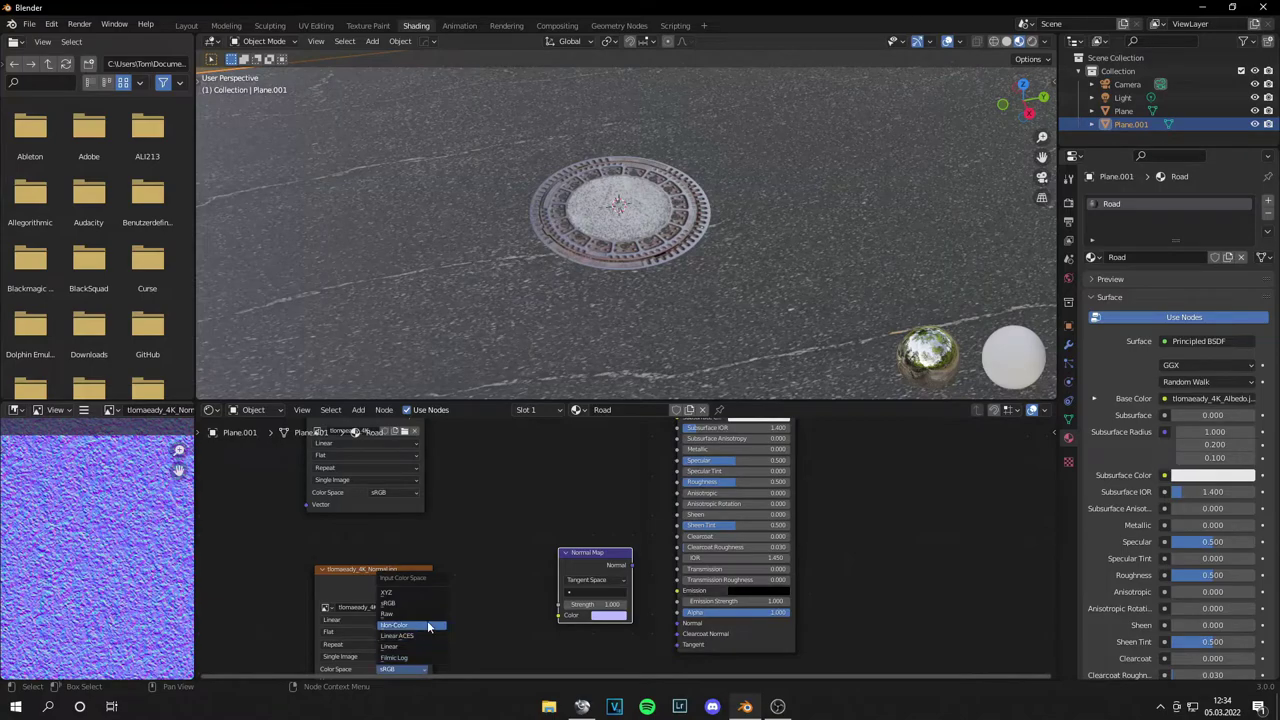
pyautogui.click(425, 630)
pyautogui.moveTo(432, 581); pyautogui.dragTo(559, 614)
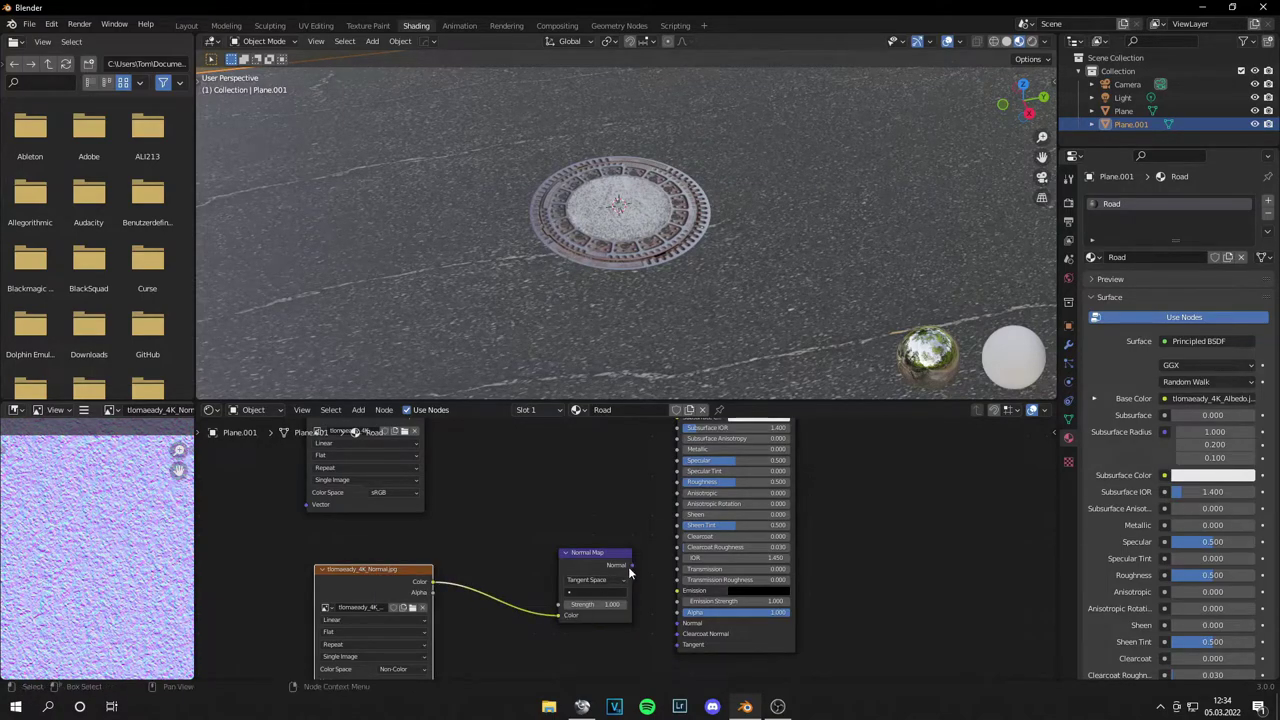
pyautogui.moveTo(631, 565); pyautogui.dragTo(680, 624)
# Add Texture Coordinate and Mapping nodes to the normal texture, and link the Mapping output to the albedo texture's Vector input as well
pyautogui.scroll(-7, 624, 252)
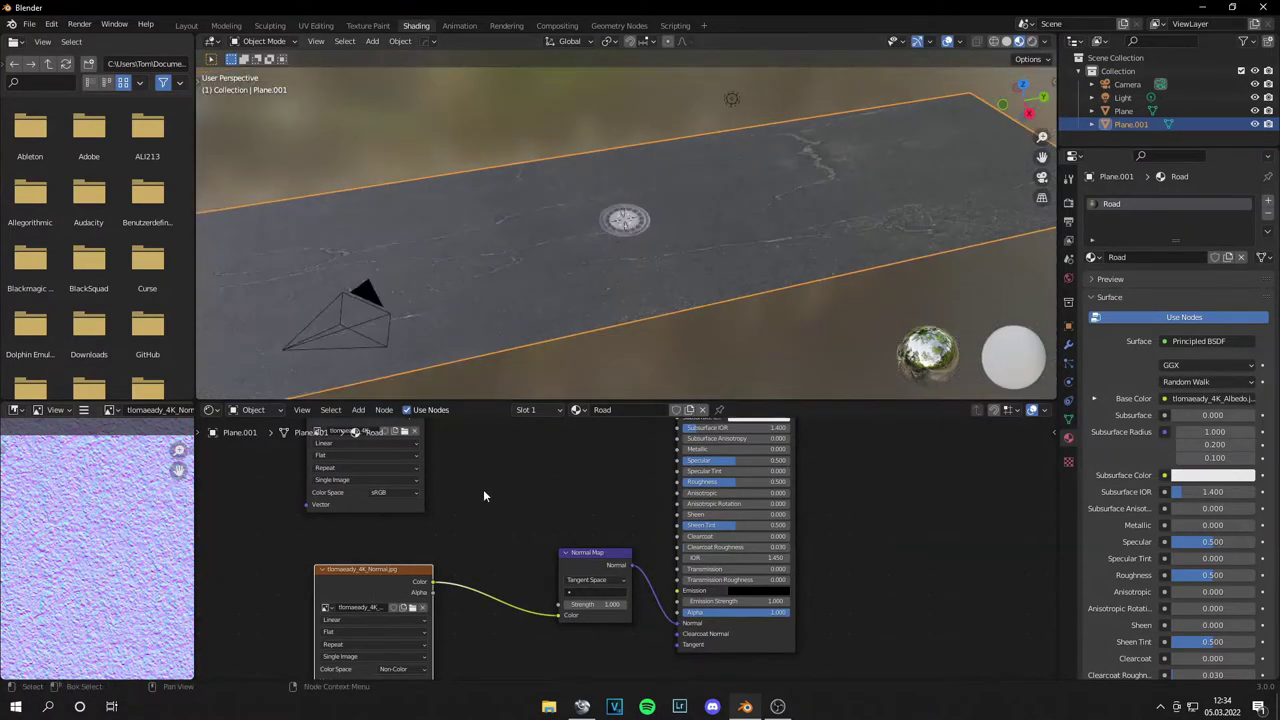
pyautogui.moveTo(389, 569); pyautogui.dragTo(431, 546)
pyautogui.hotkey('ctrl', 't')
pyautogui.moveTo(451, 508); pyautogui.dragTo(626, 477, button='middle')
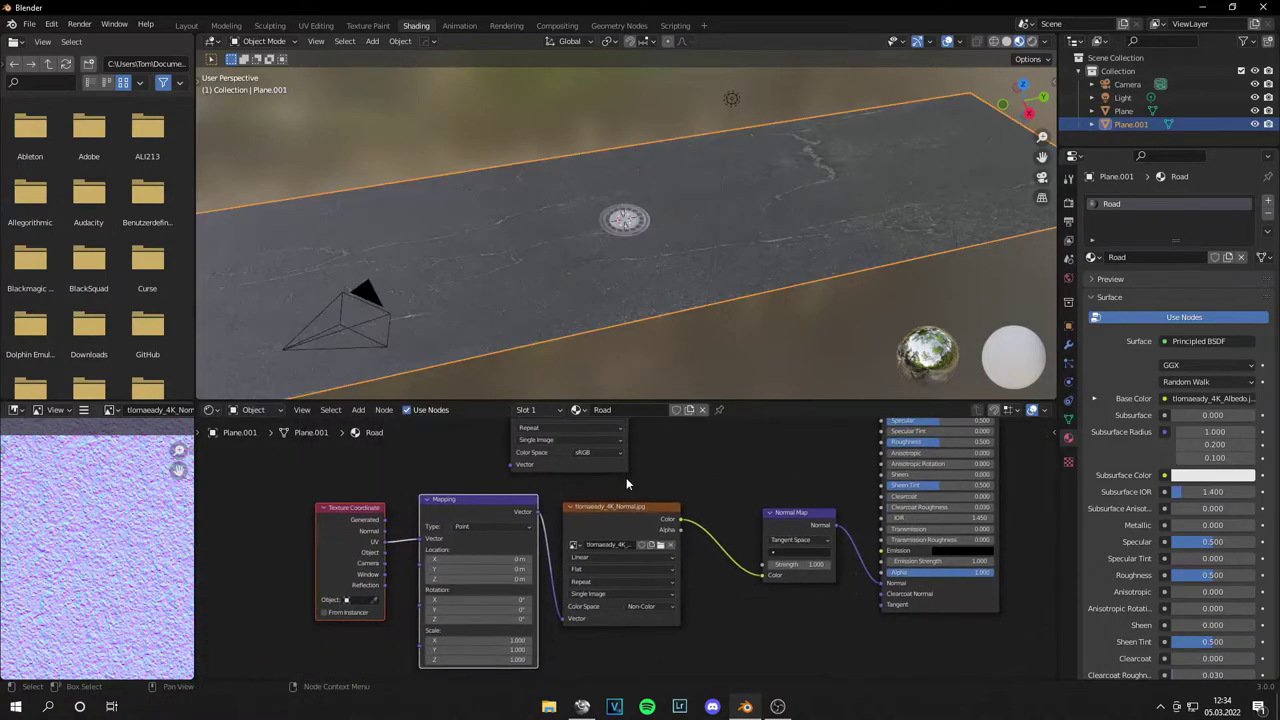
pyautogui.click(473, 513)
pyautogui.moveTo(537, 511); pyautogui.dragTo(510, 465)
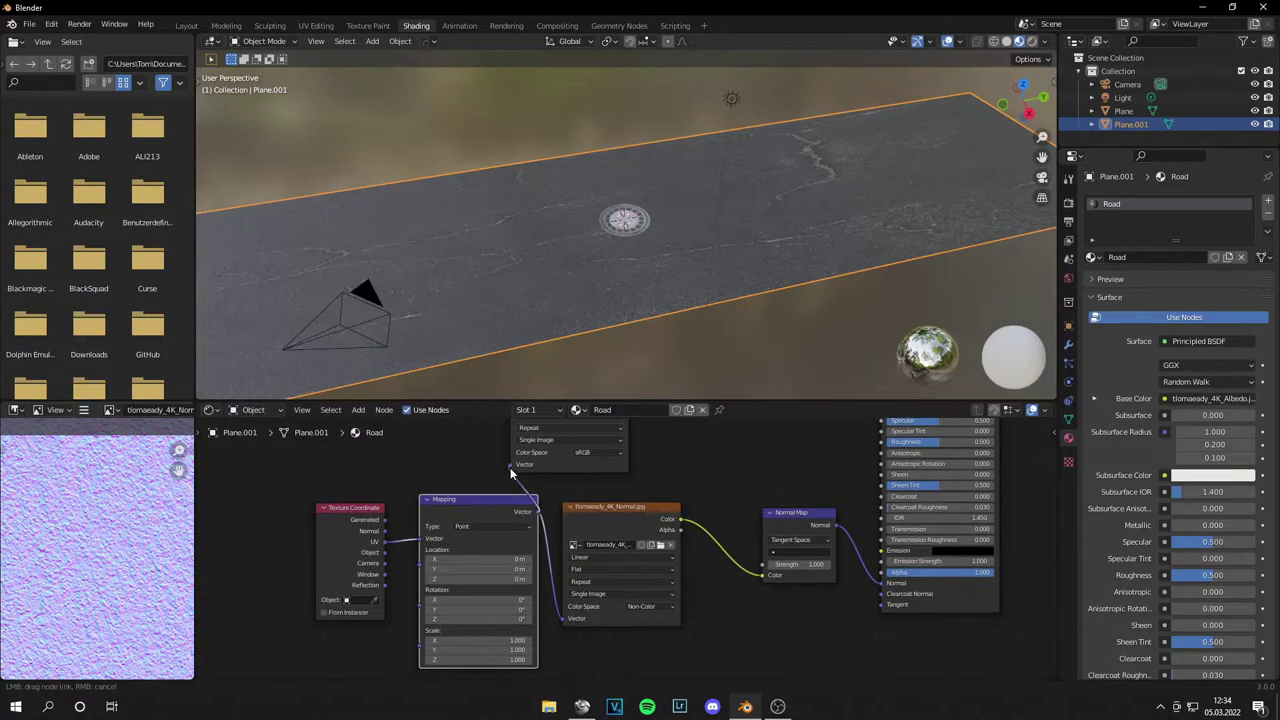
# Set the Mapping node's Y scale to 4
pyautogui.click(491, 651)
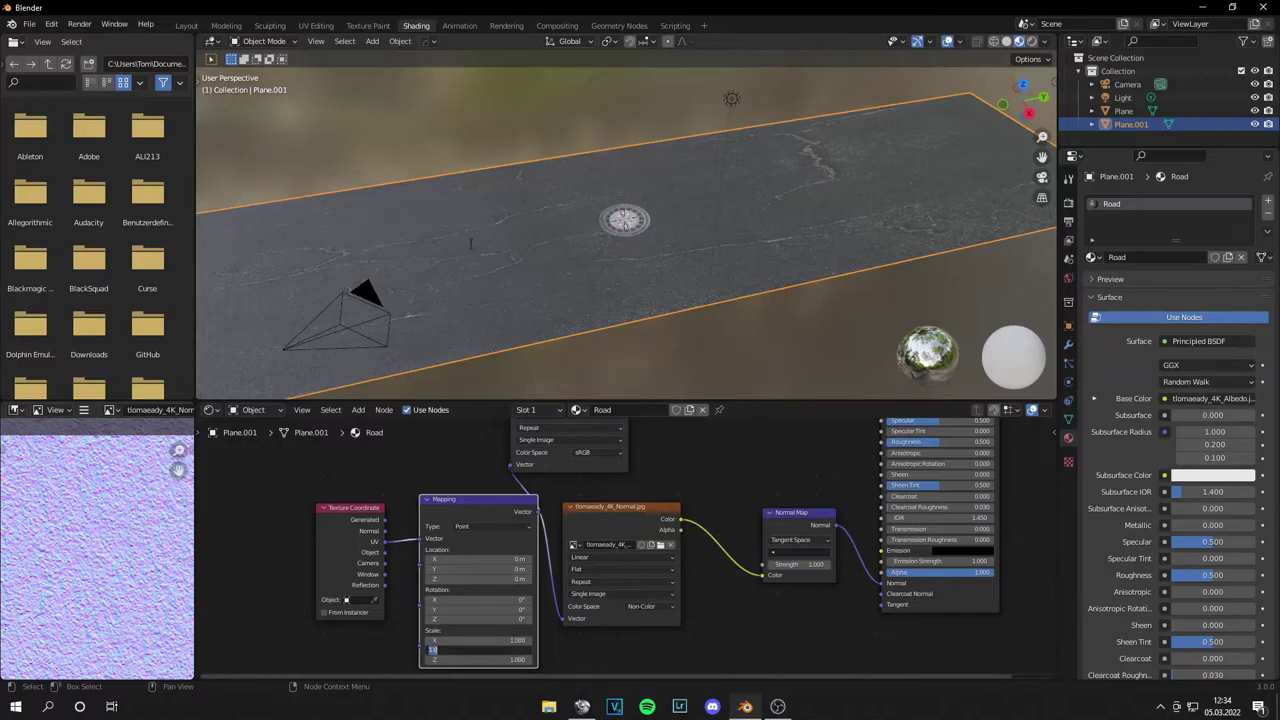
pyautogui.press('BackSpace')
pyautogui.write('4')
pyautogui.press('Return')
# Lower the Road material's Specular value to 0 and deselect the road plane
pyautogui.moveTo(916, 429); pyautogui.dragTo(882, 462, button='middle')
pyautogui.moveTo(881, 456); pyautogui.dragTo(818, 456)
pyautogui.click(824, 296)
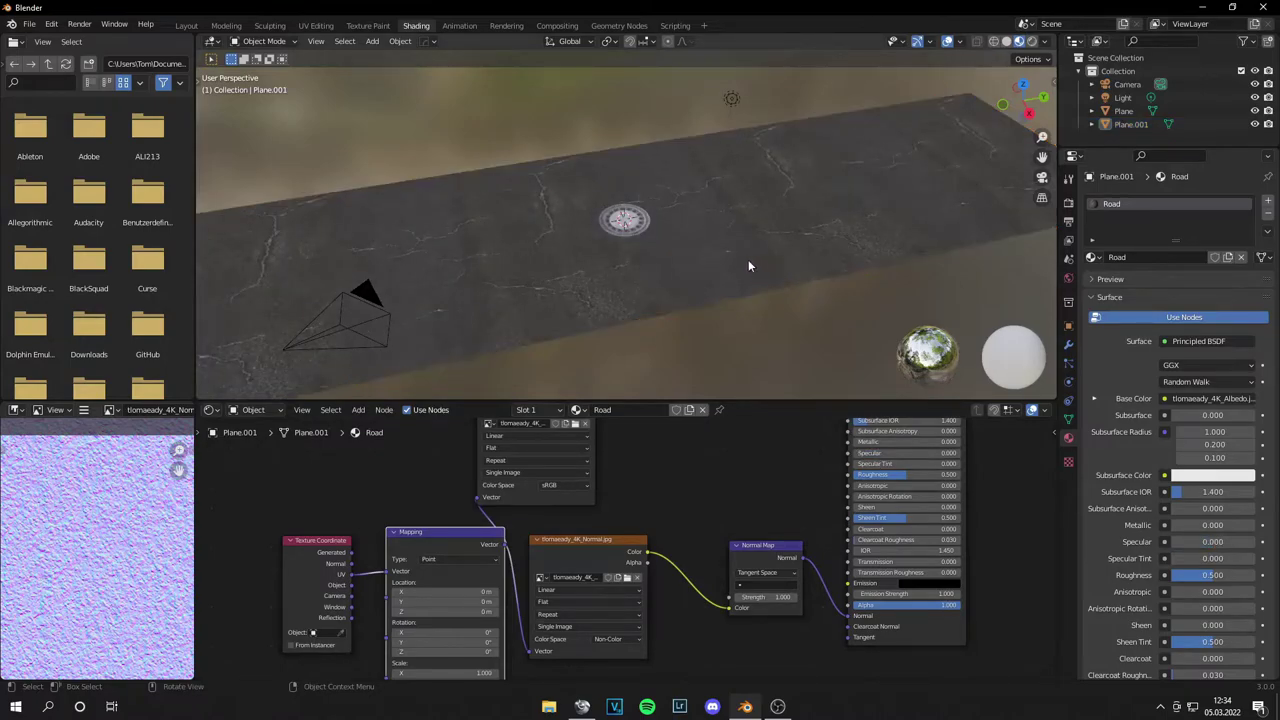
# Preview the scene in rendered shading and delete the existing light
pyautogui.scroll(-8, 730, 220)
pyautogui.moveTo(712, 166); pyautogui.dragTo(702, 174, button='middle')
pyautogui.scroll(5, 890, 178)
pyautogui.scroll(4, 860, 202)
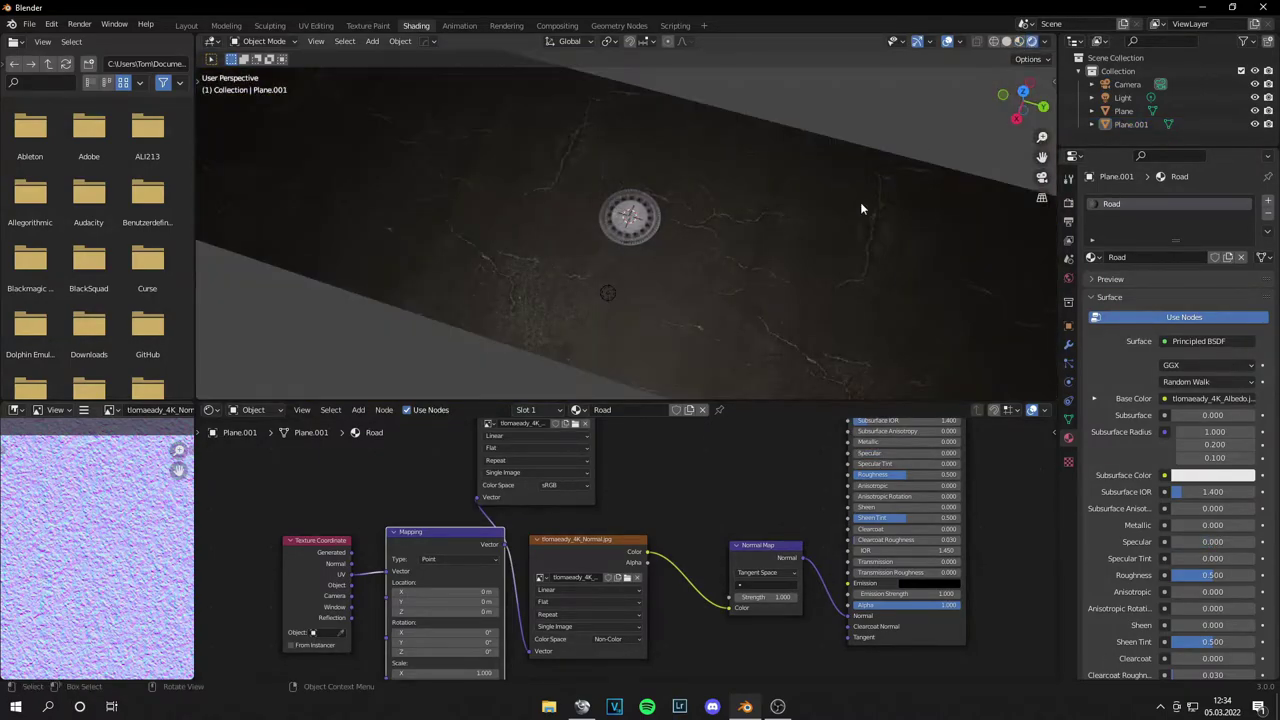
pyautogui.scroll(-5, 773, 280)
pyautogui.moveTo(773, 280); pyautogui.dragTo(654, 375, button='middle')
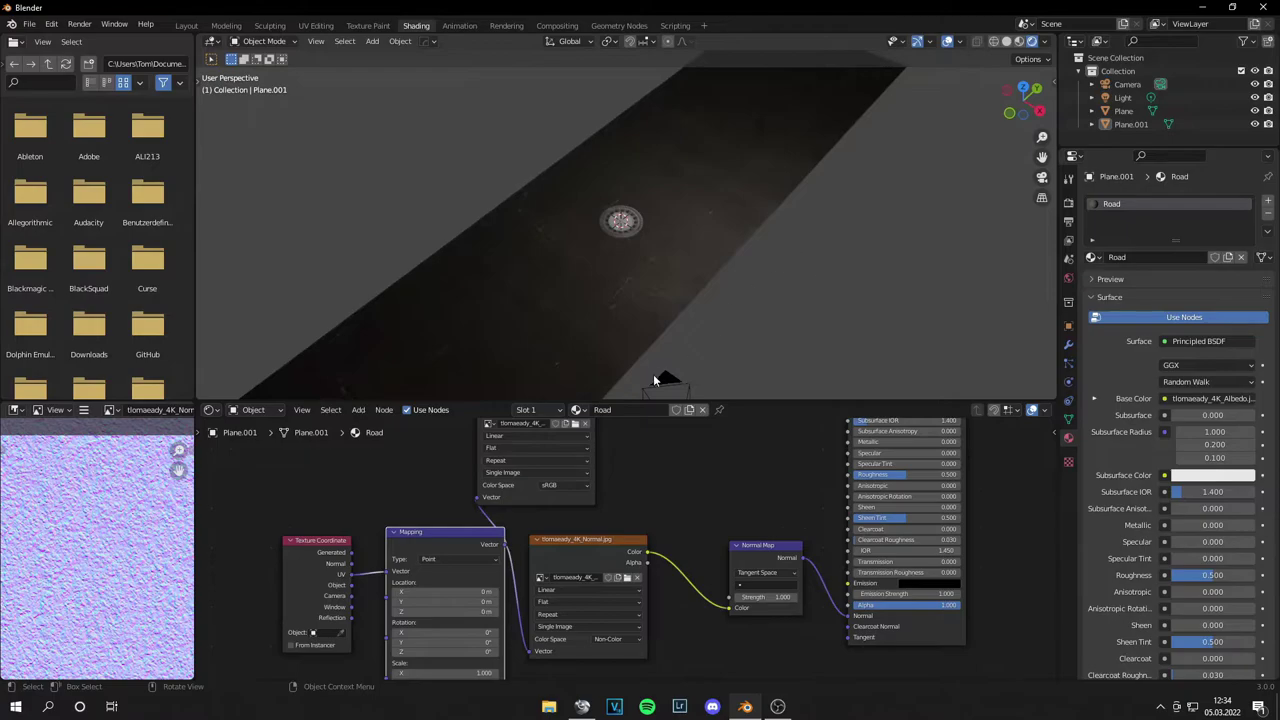
pyautogui.scroll(-3, 724, 181)
pyautogui.click(691, 174)
pyautogui.press('Delete')
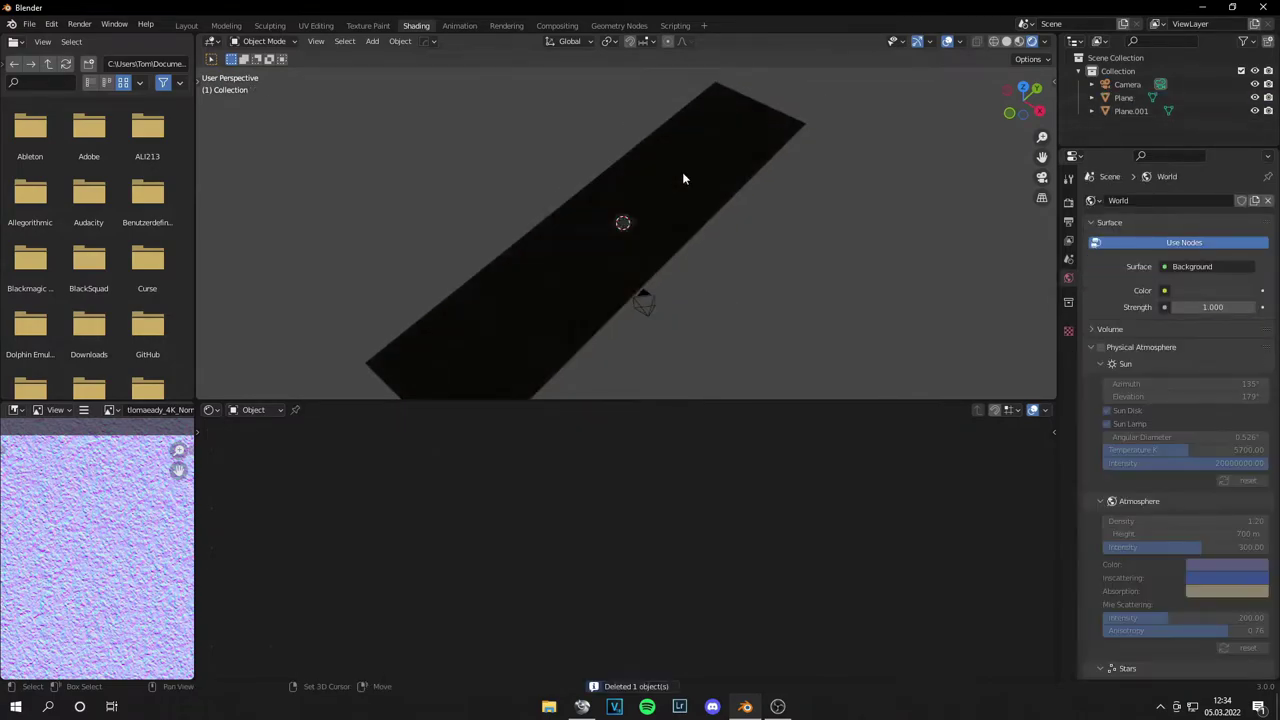
# Add a Sun light to the scene and rotate it so it shines on the road at an angle
pyautogui.hotkey('shift', 'a')
pyautogui.moveTo(693, 174)
pyautogui.moveTo(662, 339)
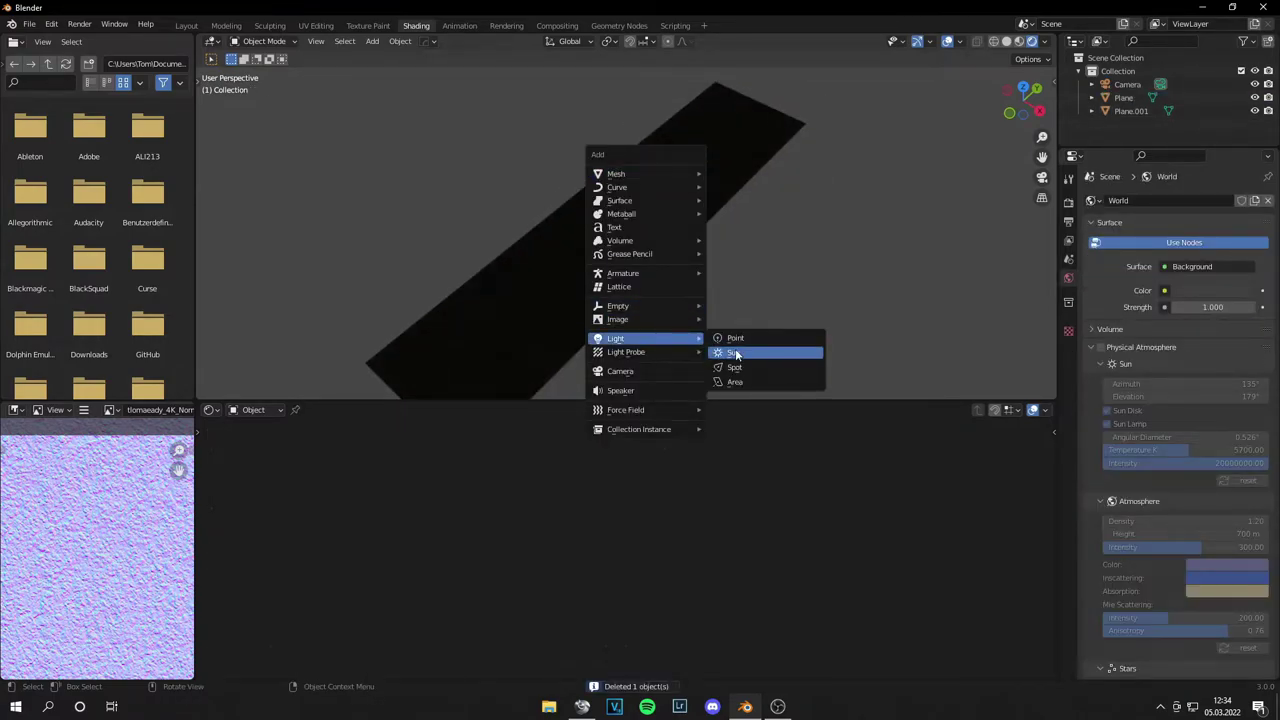
pyautogui.click(740, 352)
pyautogui.press('r')
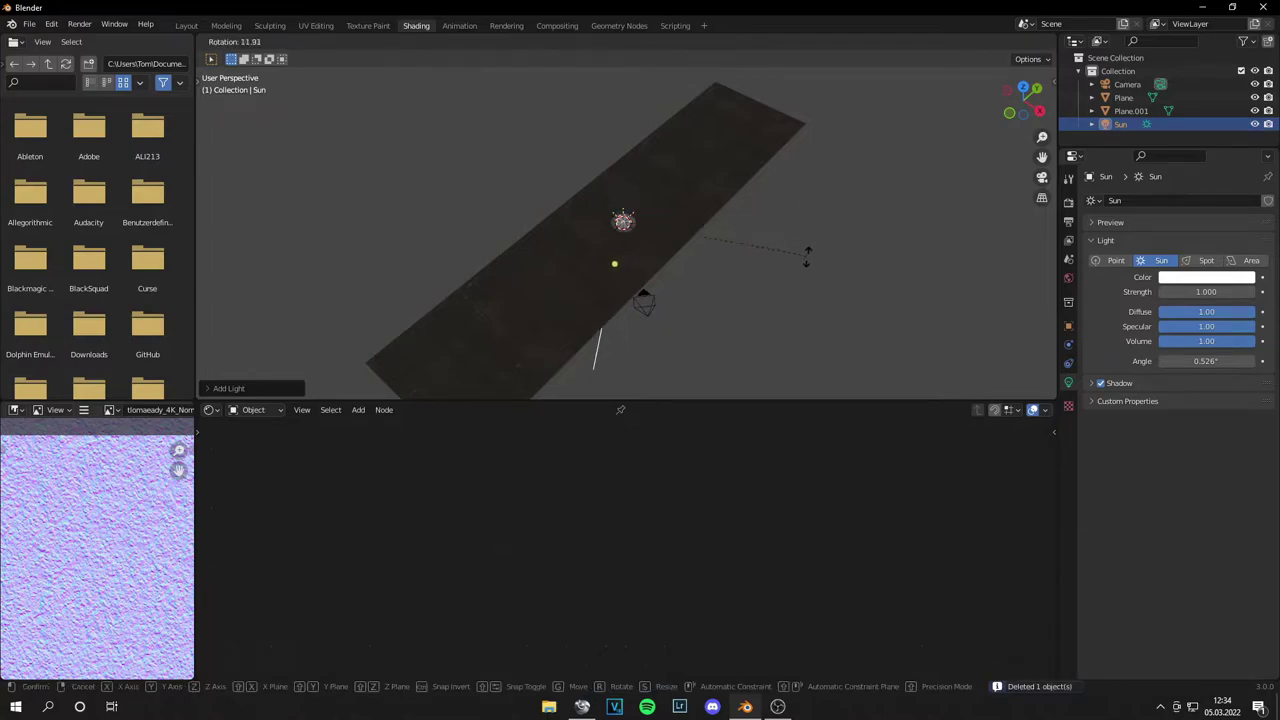
pyautogui.click(829, 366)
# Set the Sun light's strength to 3
pyautogui.click(1192, 293)
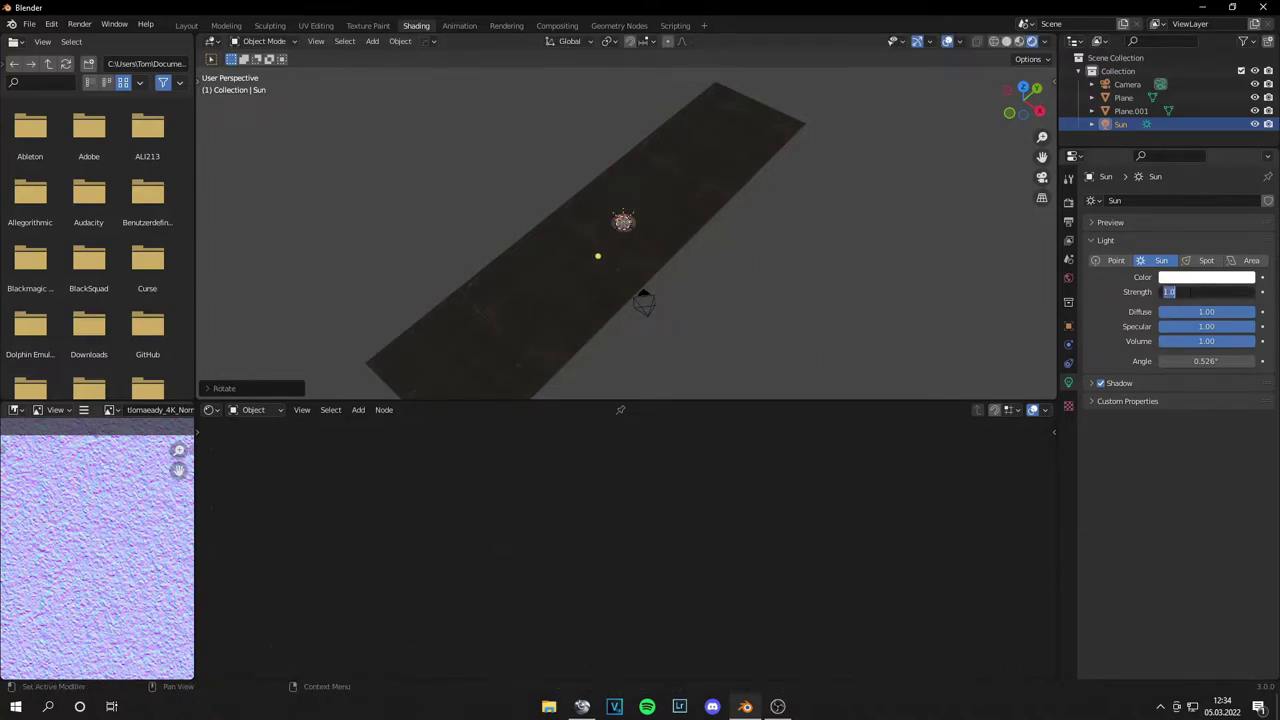
pyautogui.write('3')
pyautogui.press('Return')
pyautogui.click(712, 258)
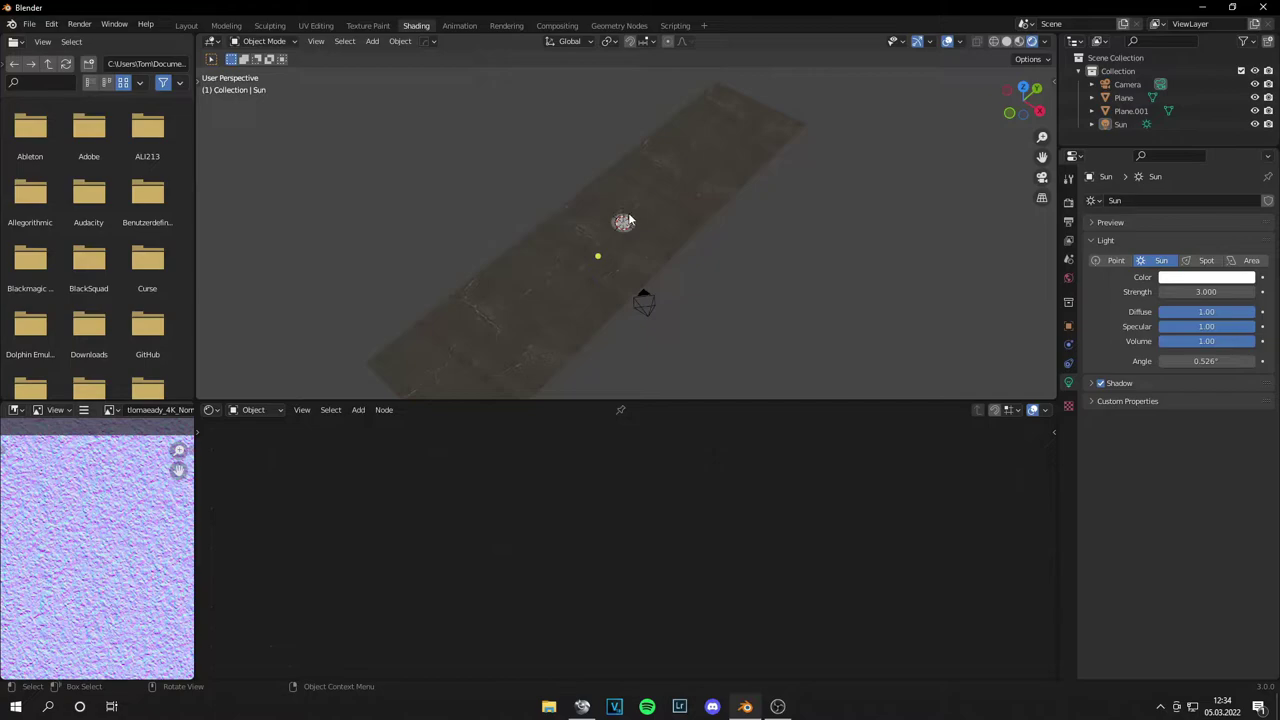
# Move the Sun light up along Z and sideways along X so it sits away from the road
pyautogui.click(631, 219)
pyautogui.moveTo(780, 288); pyautogui.dragTo(803, 248, button='middle')
pyautogui.press('g')
pyautogui.press('z')
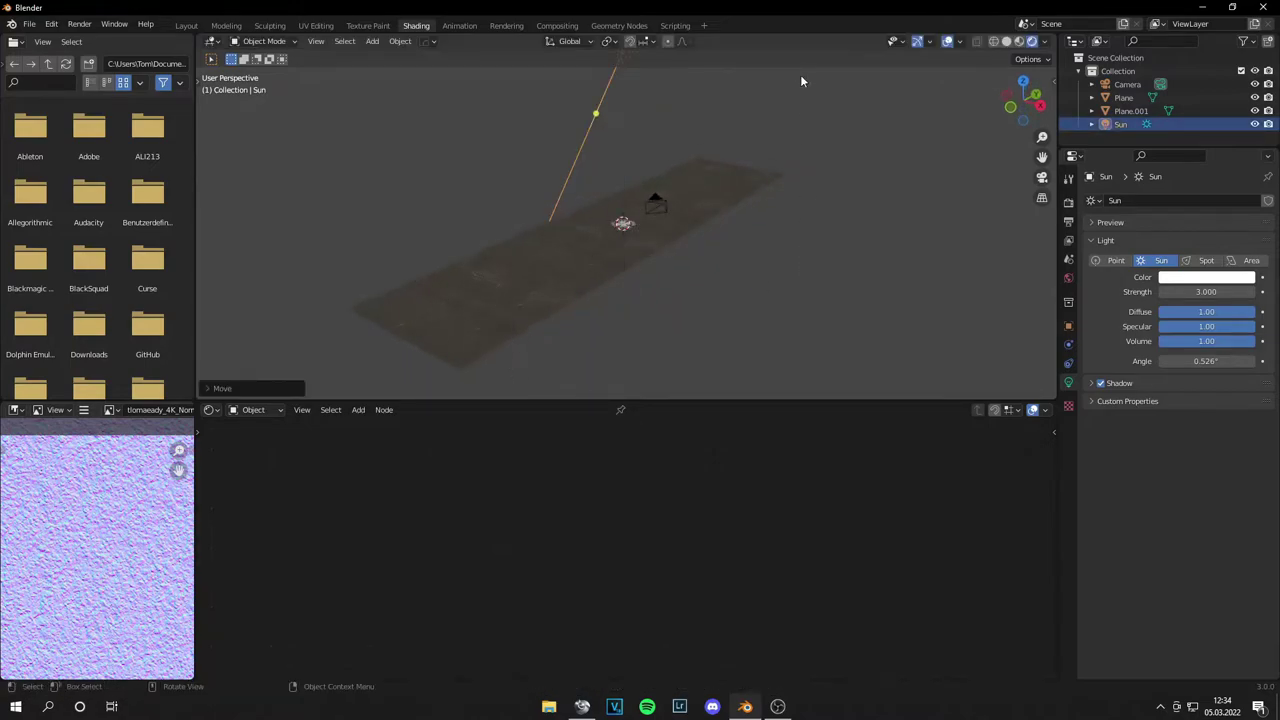
pyautogui.press('g')
pyautogui.press('x')
pyautogui.click(410, 184)
pyautogui.click(722, 260)
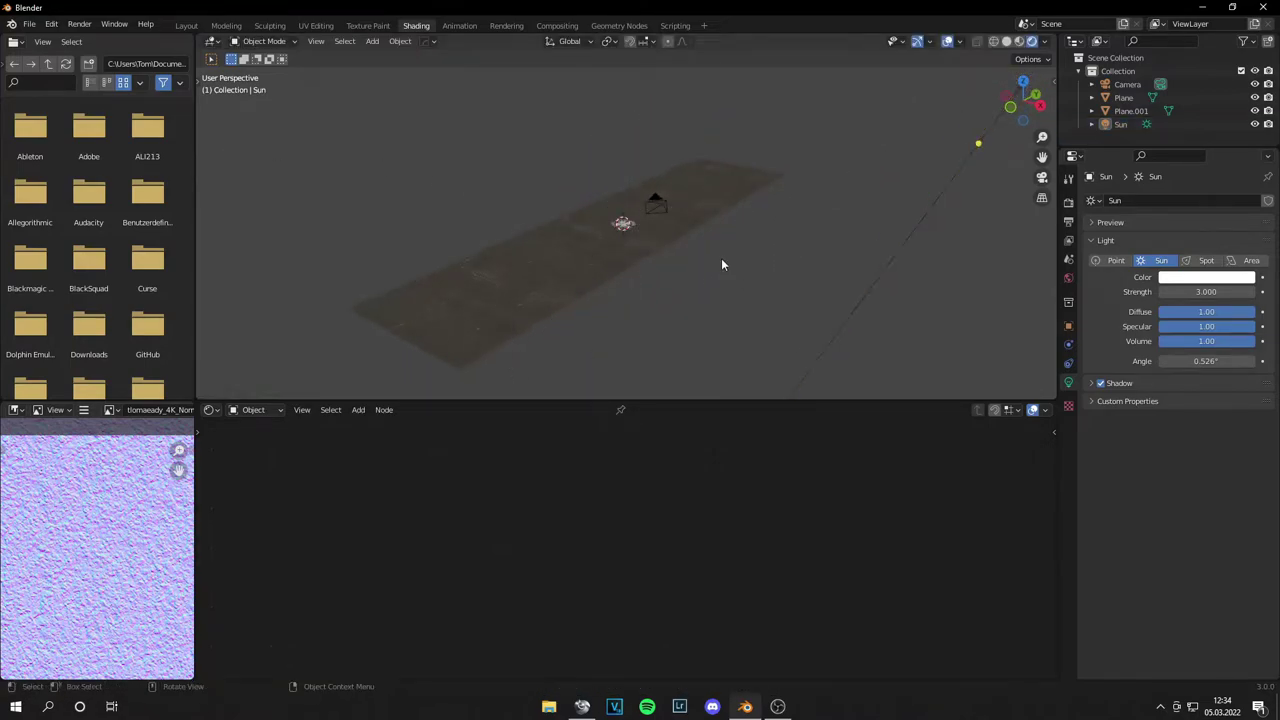
# Examine up close how the manhole cover and its cut-outs look on the road under the sunlight
pyautogui.scroll(6, 722, 260)
pyautogui.moveTo(722, 260); pyautogui.dragTo(610, 284, button='middle')
pyautogui.scroll(5, 680, 277)
pyautogui.scroll(3, 671, 266)
pyautogui.keyDown('shift'); pyautogui.moveTo(700, 273); pyautogui.dragTo(740, 332, button='middle'); pyautogui.keyUp('shift')
pyautogui.click(740, 332)
pyautogui.scroll(-4, 760, 229)
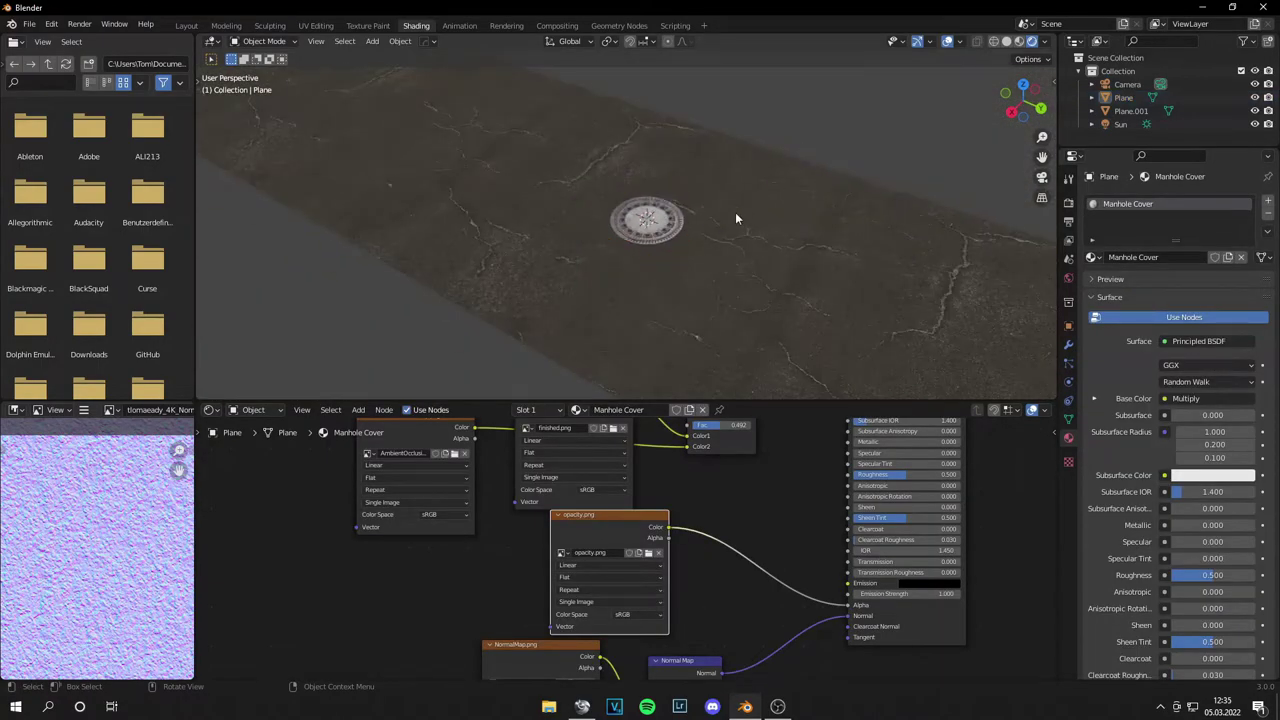
pyautogui.scroll(7, 745, 208)
pyautogui.moveTo(767, 190); pyautogui.dragTo(729, 245, button='middle')
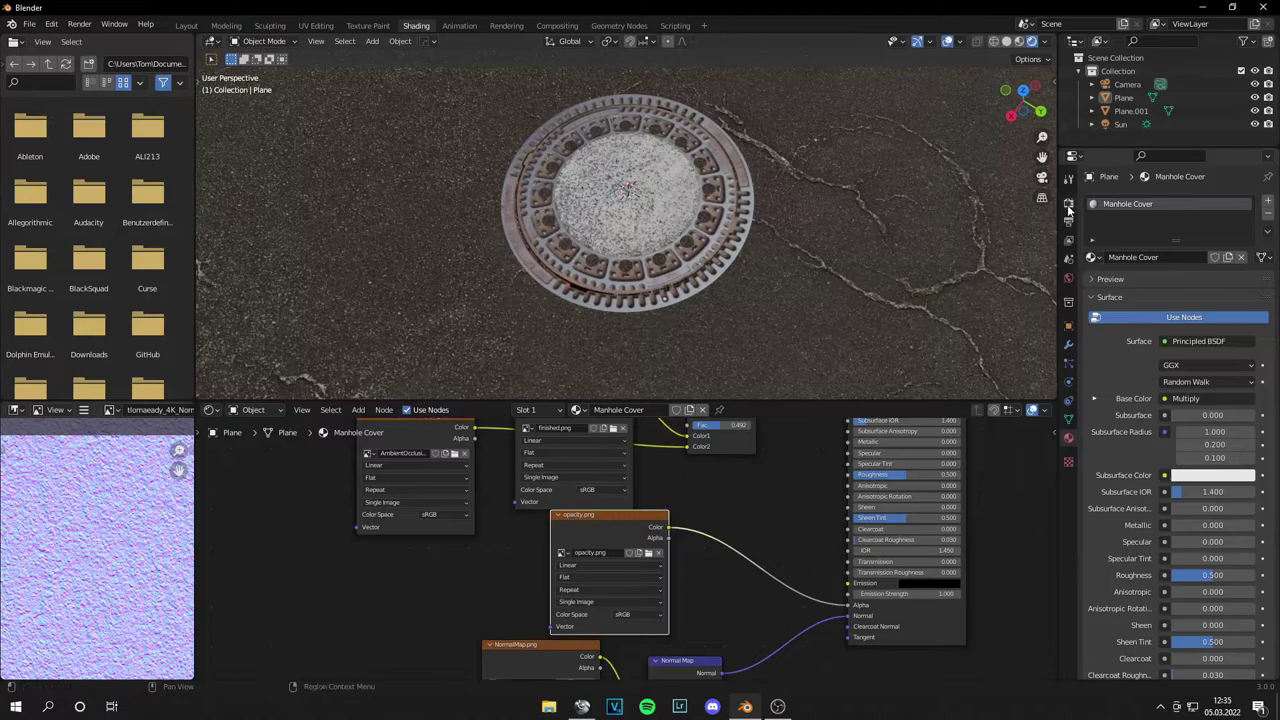
pyautogui.scroll(5, 570, 330)
pyautogui.scroll(-1, 585, 312)
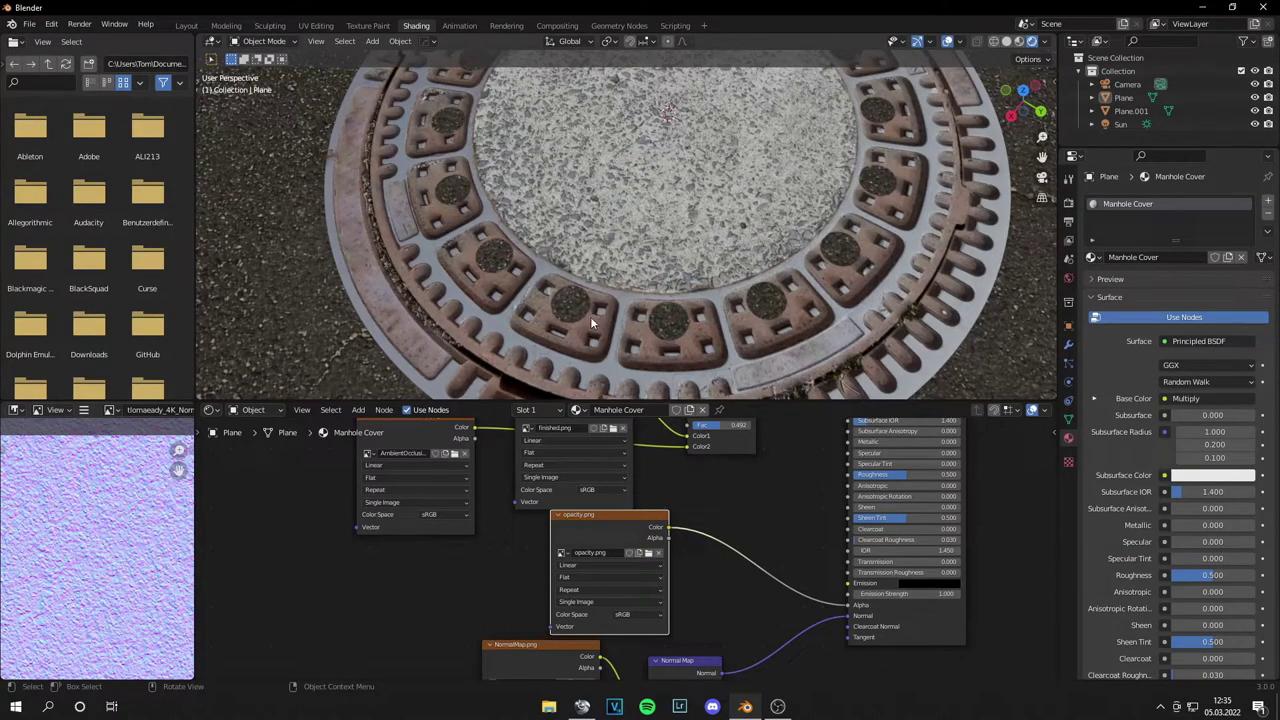
pyautogui.scroll(-4, 570, 300)
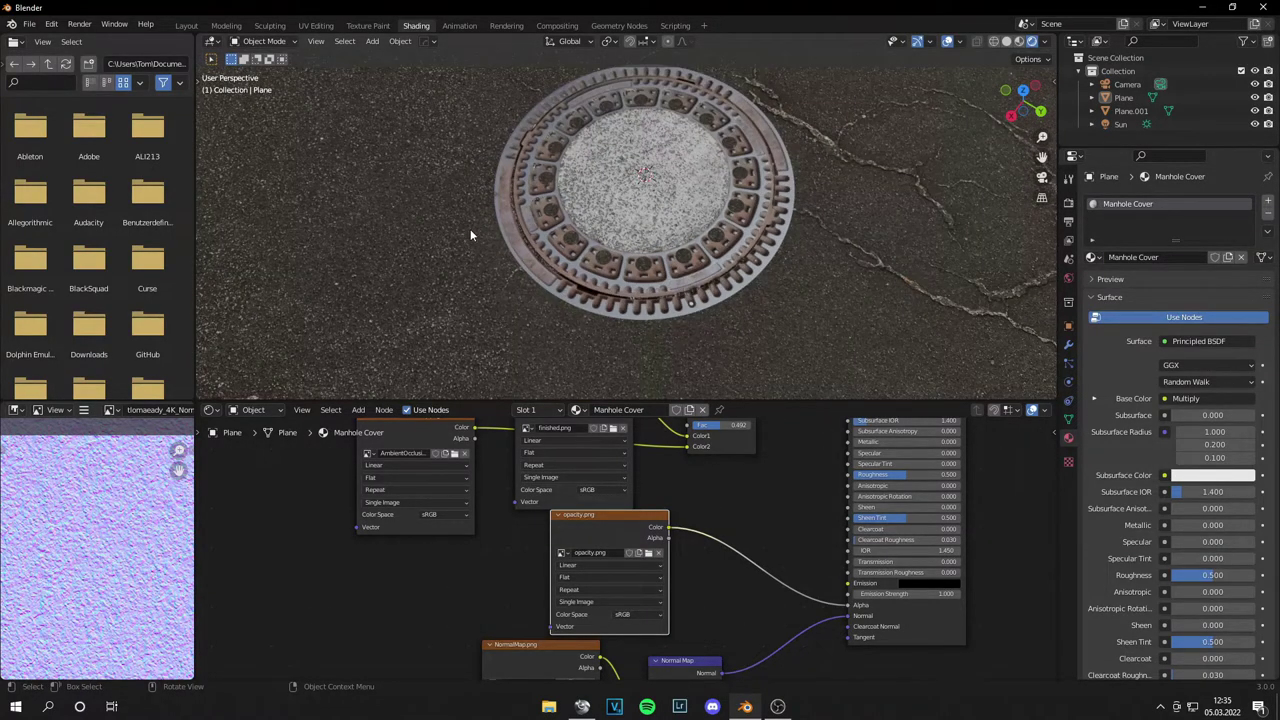
# Put the road plane into Edit Mode and show it with rendered shading in the Layout workspace
pyautogui.click(461, 257)
pyautogui.moveTo(460, 191); pyautogui.dragTo(368, 212, button='middle')
pyautogui.click(276, 202)
pyautogui.scroll(-4, 326, 201)
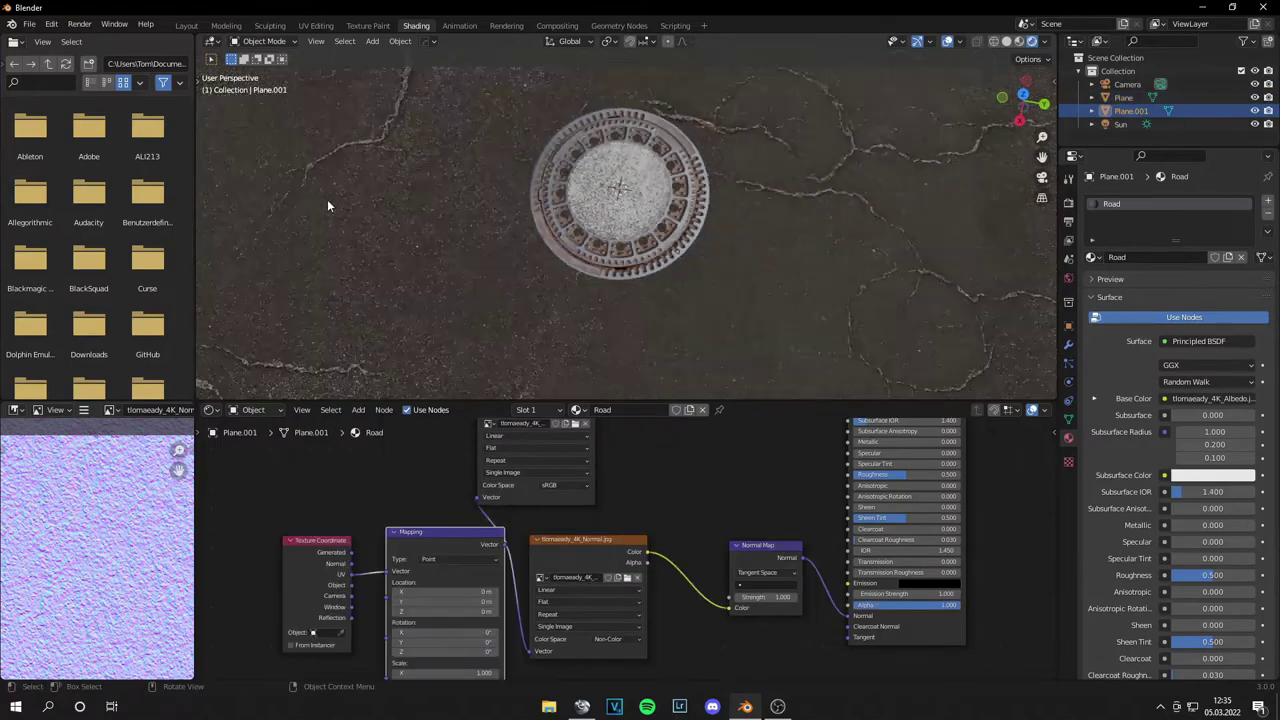
pyautogui.press('Tab')
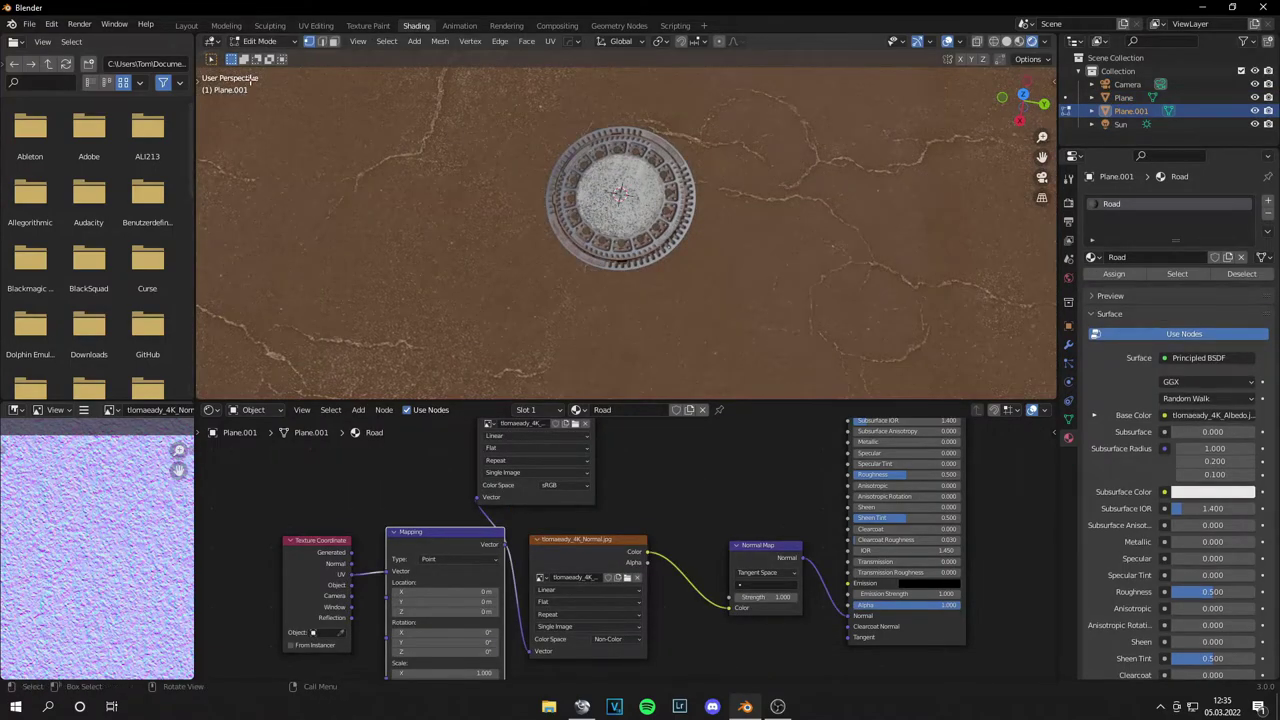
pyautogui.click(180, 25)
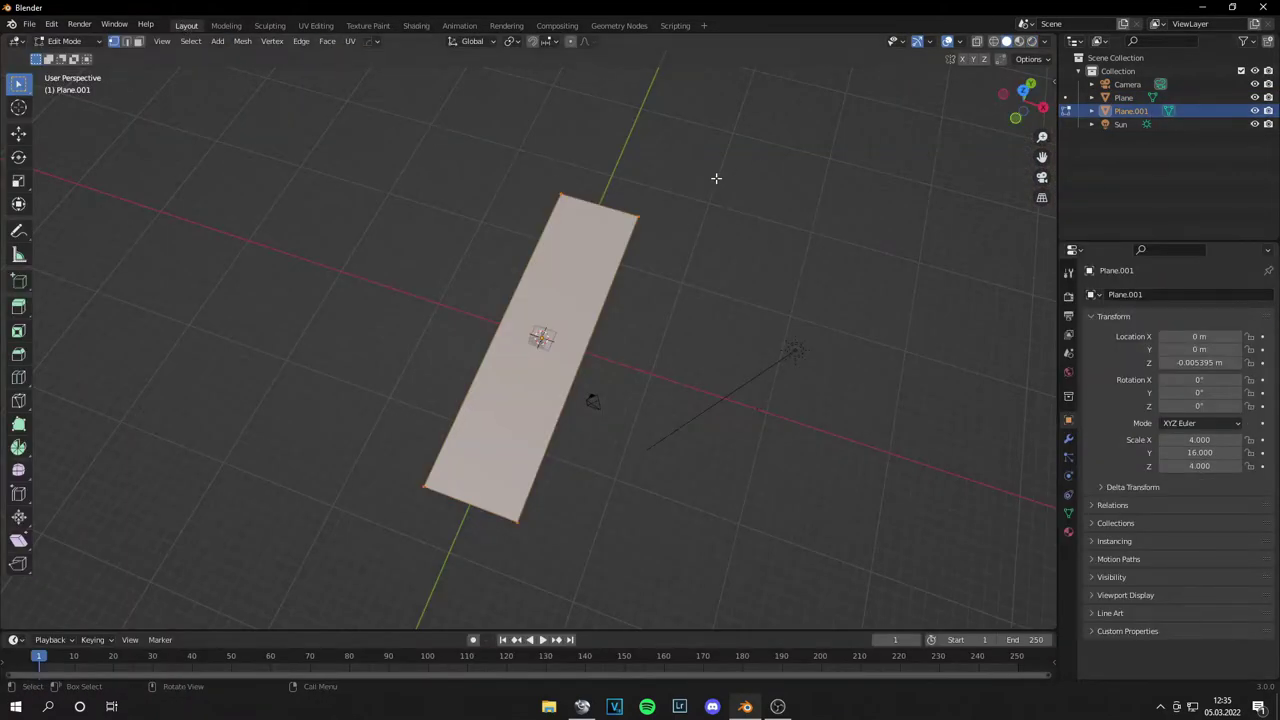
pyautogui.scroll(8, 712, 272)
pyautogui.moveTo(712, 272); pyautogui.dragTo(624, 250, button='middle')
pyautogui.click(1032, 41)
pyautogui.keyDown('shift'); pyautogui.moveTo(572, 387); pyautogui.dragTo(552, 316, button='middle'); pyautogui.keyUp('shift')
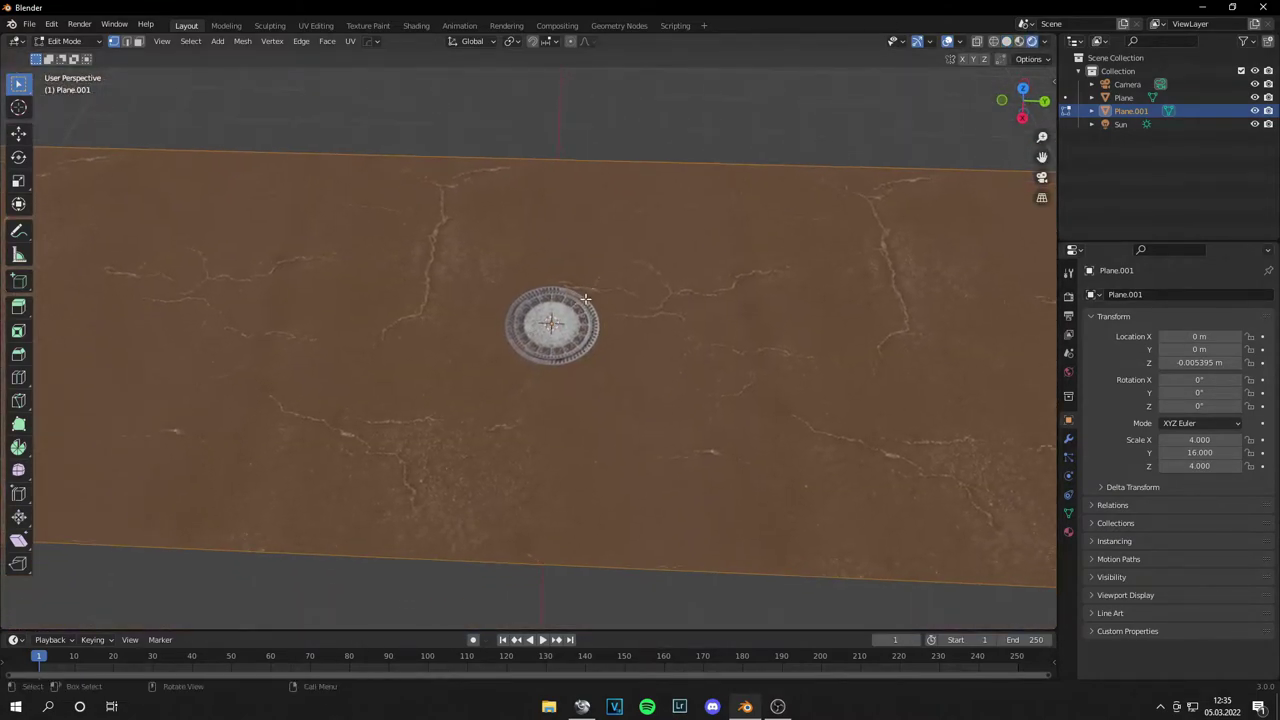
pyautogui.scroll(4, 552, 316)
# Cut a closed, roughly circular outline into the road plane with the Knife tool, just inside the manhole cover's outer rim
pyautogui.click(18, 400)
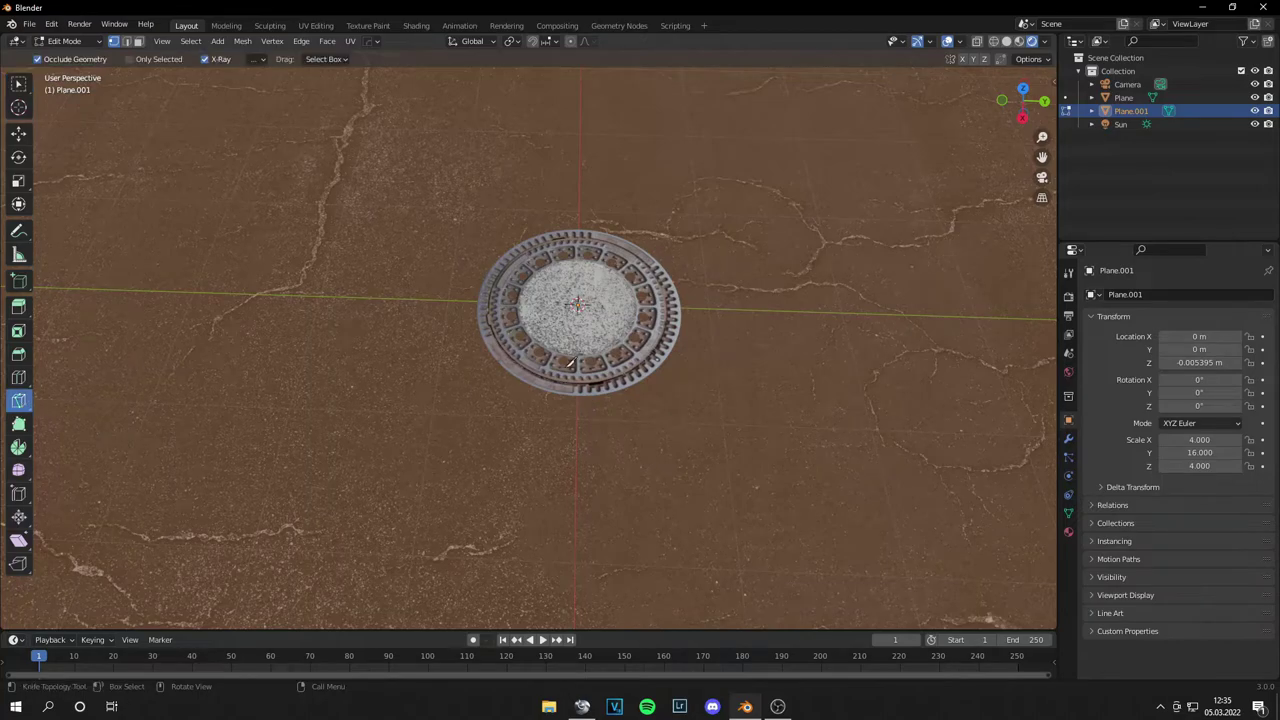
pyautogui.moveTo(570, 362); pyautogui.dragTo(568, 432, button='middle')
pyautogui.click(538, 410)
pyautogui.click(501, 376)
pyautogui.click(489, 339)
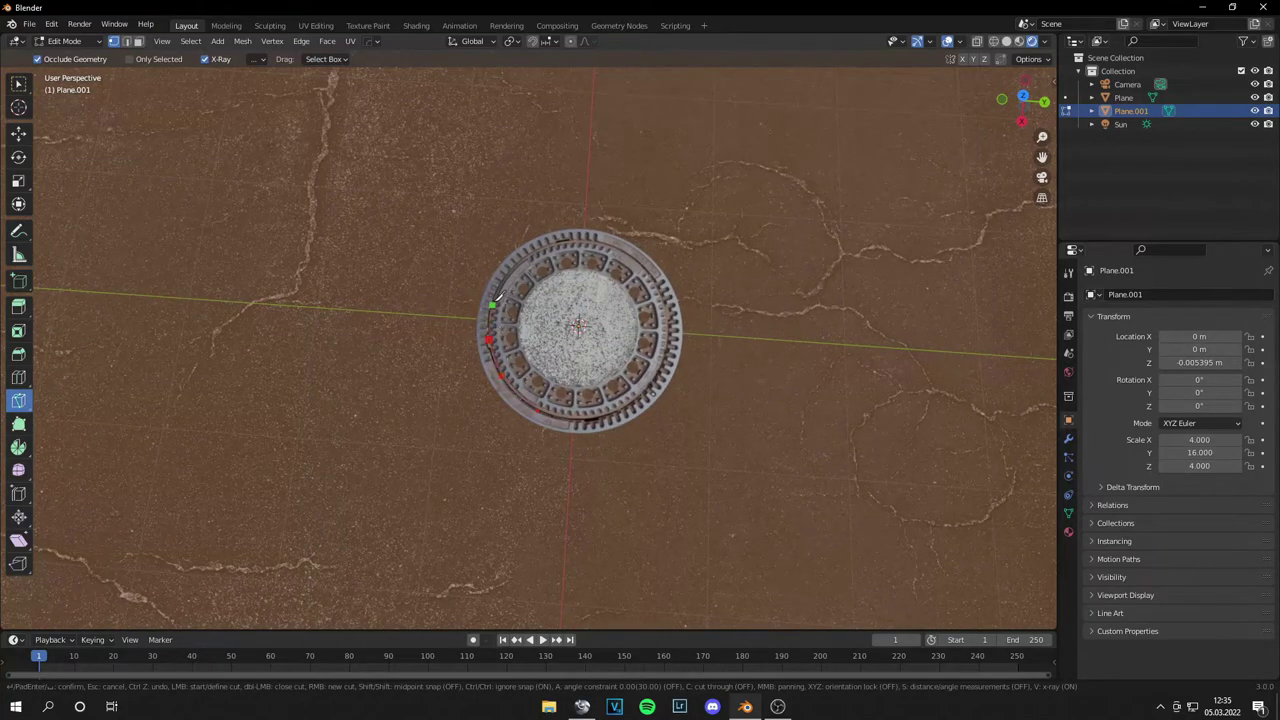
pyautogui.click(494, 299)
pyautogui.click(517, 268)
pyautogui.click(606, 246)
pyautogui.click(636, 271)
pyautogui.click(652, 305)
pyautogui.click(664, 357)
pyautogui.click(637, 397)
pyautogui.click(590, 416)
pyautogui.click(538, 410)
pyautogui.press('Return')
pyautogui.scroll(-2, 637, 434)
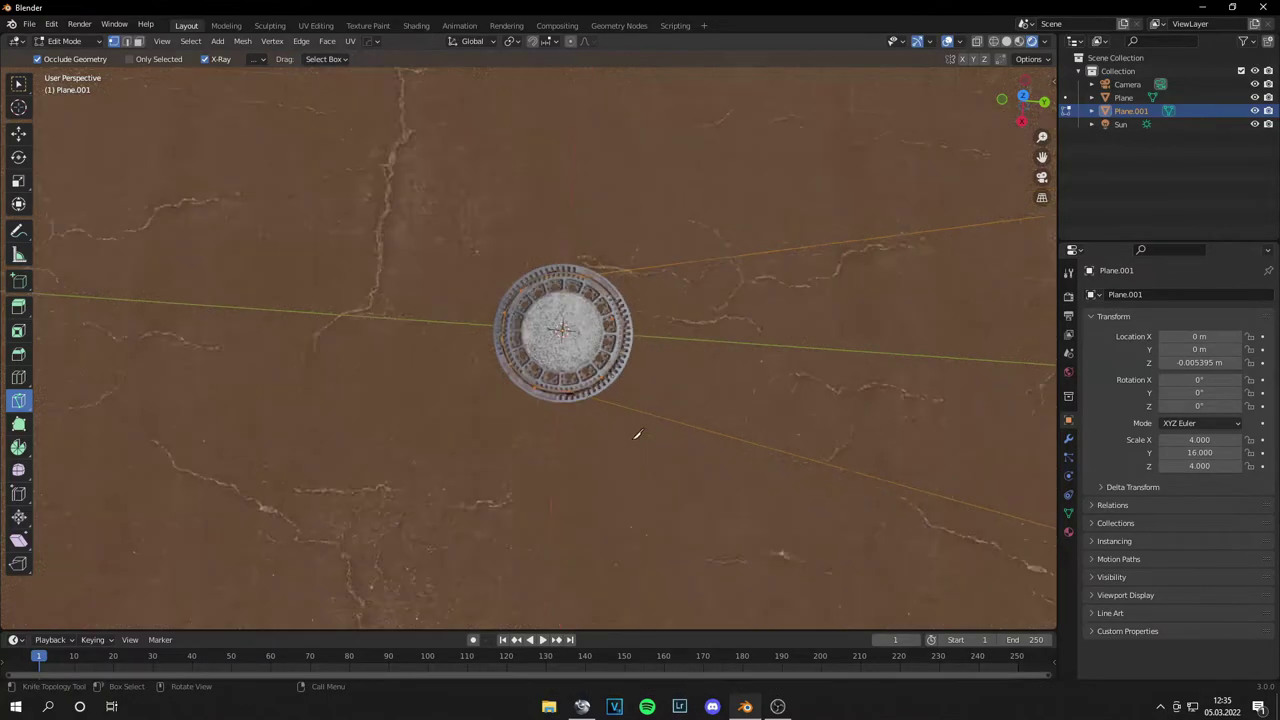
# Select the road face enclosed by the cut and extrude it downward to form a deep shaft under the manhole cover
pyautogui.press('3')
pyautogui.press('w')
pyautogui.click(531, 327)
pyautogui.moveTo(638, 356); pyautogui.dragTo(568, 276, button='middle')
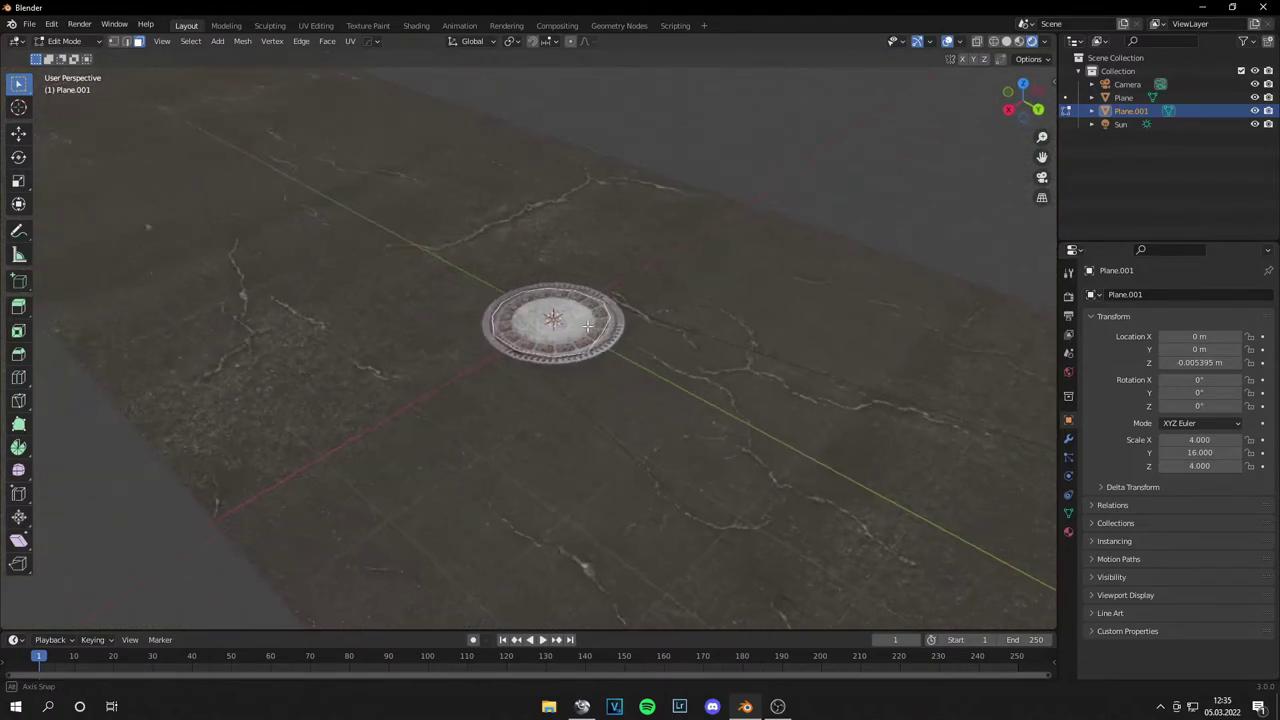
pyautogui.scroll(7, 637, 410)
pyautogui.scroll(-4, 640, 412)
pyautogui.moveTo(672, 368); pyautogui.dragTo(684, 297, button='middle')
pyautogui.scroll(-3, 684, 297)
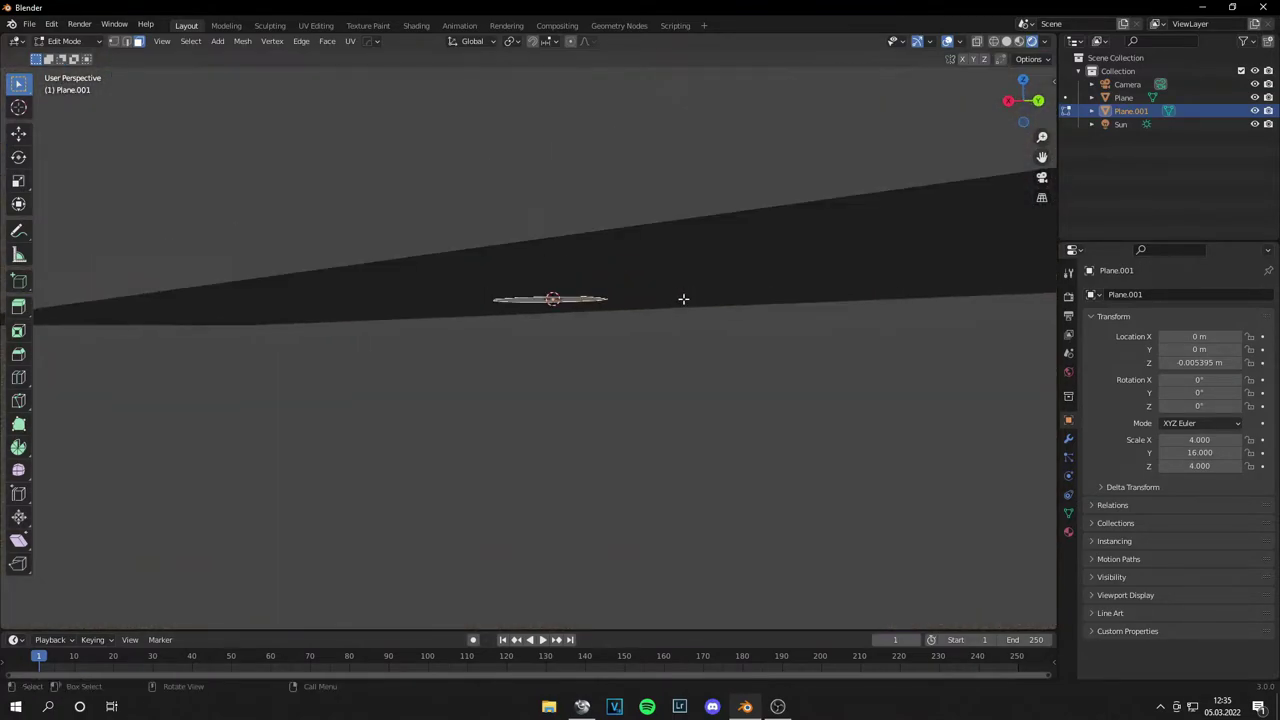
pyautogui.press('e')
pyautogui.click(668, 440)
# Hide the manhole cover plane and return to editing the road plane with its shaft exposed
pyautogui.moveTo(640, 190); pyautogui.dragTo(643, 275, button='middle')
pyautogui.press('Tab')
pyautogui.click(563, 332)
pyautogui.press('h')
pyautogui.scroll(6, 573, 345)
pyautogui.click(582, 359)
pyautogui.press('Tab')
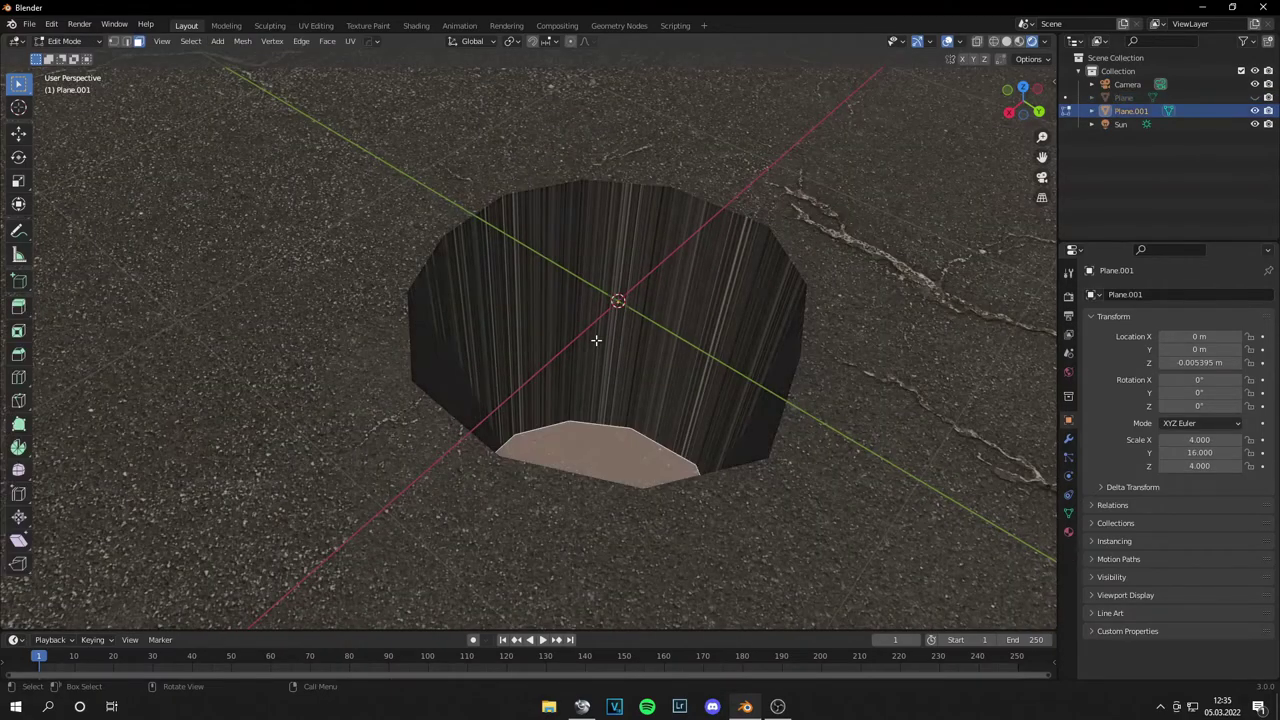
# Select all wall faces of the shaft together with its bottom face
pyautogui.scroll(-3, 606, 340)
pyautogui.moveTo(631, 337); pyautogui.dragTo(495, 328, button='middle')
pyautogui.moveTo(655, 403); pyautogui.dragTo(467, 306)
pyautogui.moveTo(467, 306); pyautogui.dragTo(631, 289, button='middle')
pyautogui.keyDown('shift'); pyautogui.moveTo(637, 291); pyautogui.dragTo(486, 192); pyautogui.keyUp('shift')
pyautogui.moveTo(669, 300); pyautogui.dragTo(676, 341, button='middle')
# Add a second material slot to the road plane and create a new material in it with a black base color
pyautogui.click(1069, 439)
pyautogui.click(1068, 532)
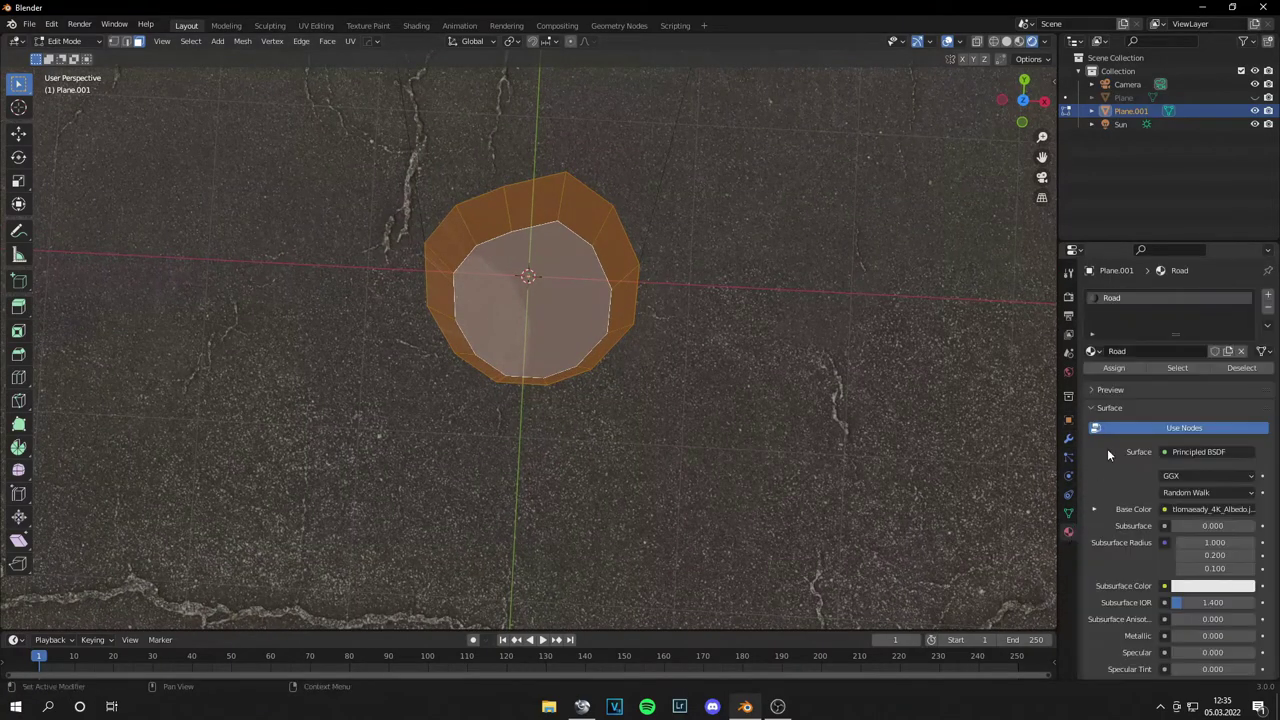
pyautogui.click(1267, 295)
pyautogui.click(1176, 377)
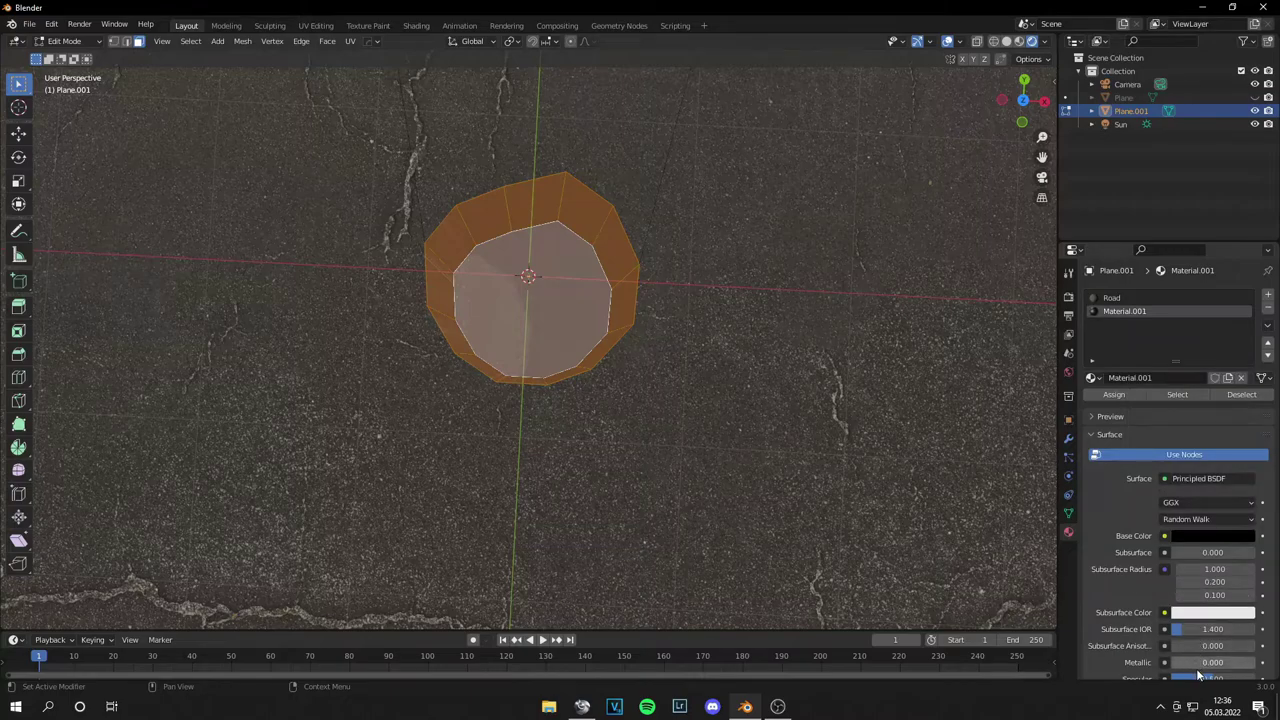
# Assign the new black material to the selected wall and bottom faces of the shaft
pyautogui.scroll(-2, 1207, 648)
pyautogui.press('Tab')
pyautogui.moveTo(788, 351); pyautogui.dragTo(655, 295, button='middle')
pyautogui.press('Tab')
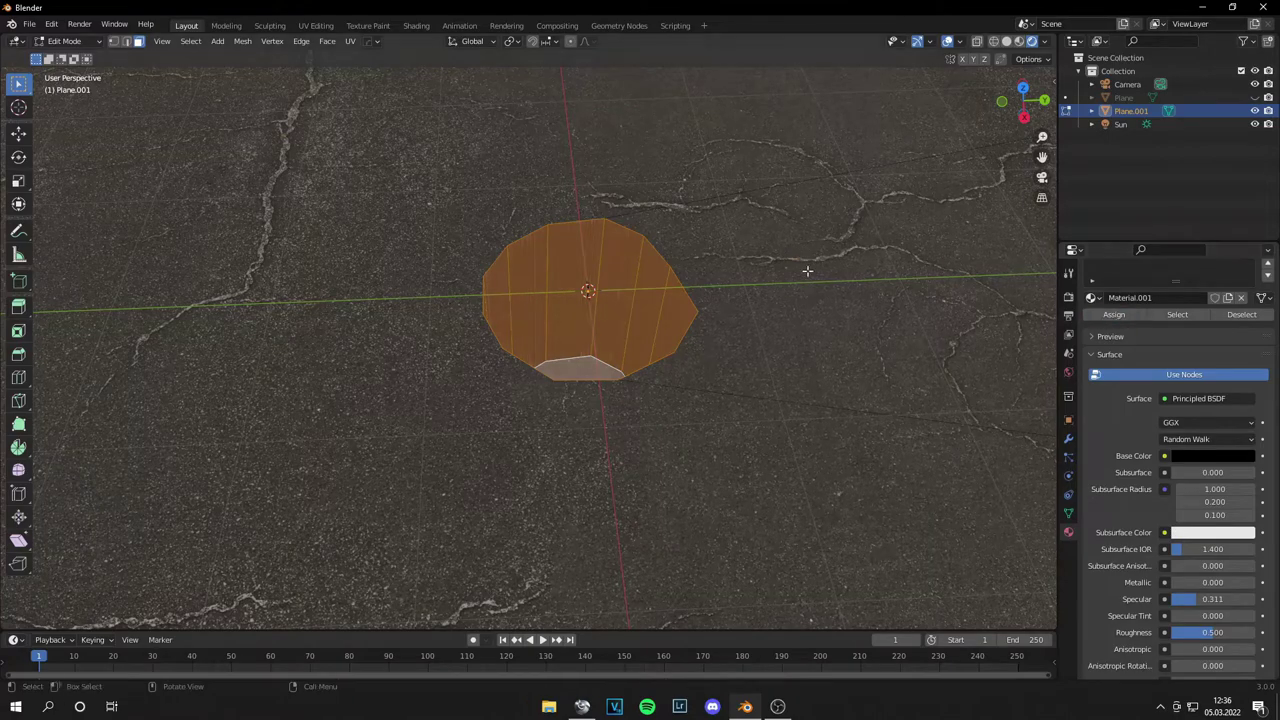
pyautogui.click(1113, 314)
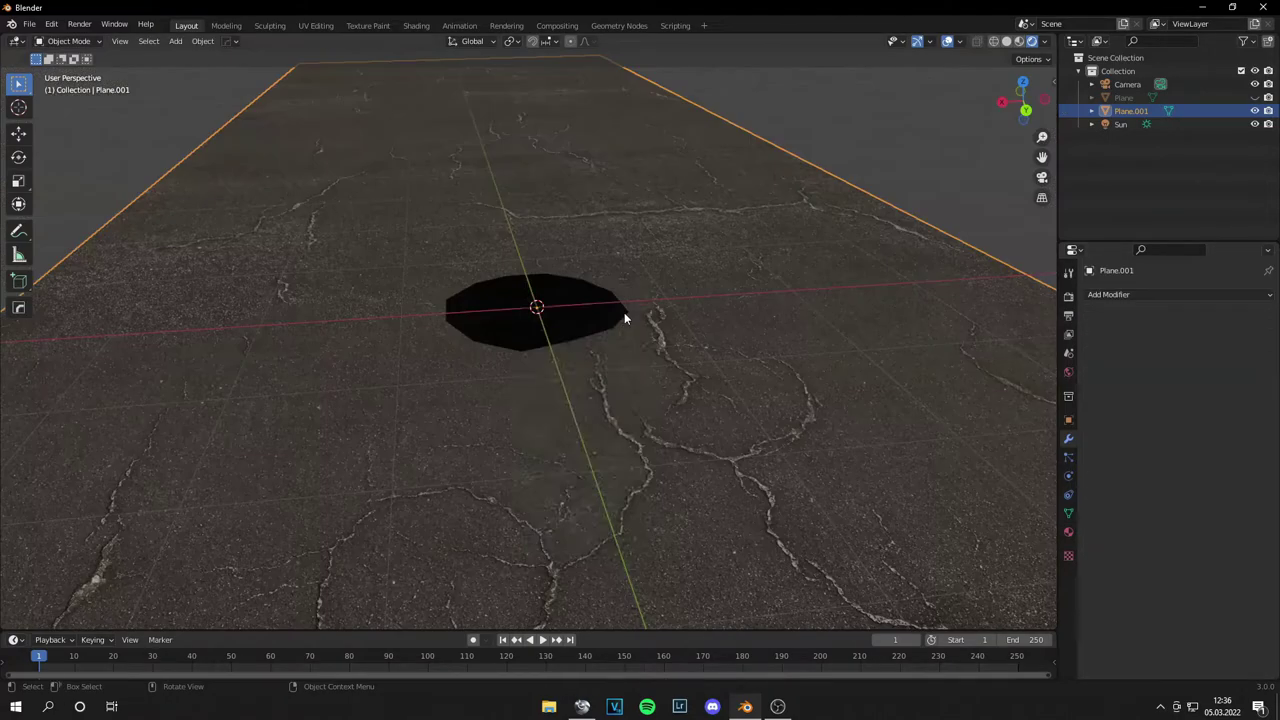
# Shade the road plane smooth and enable Auto Smooth for its normals, leaving nothing selected
pyautogui.rightClick(624, 312)
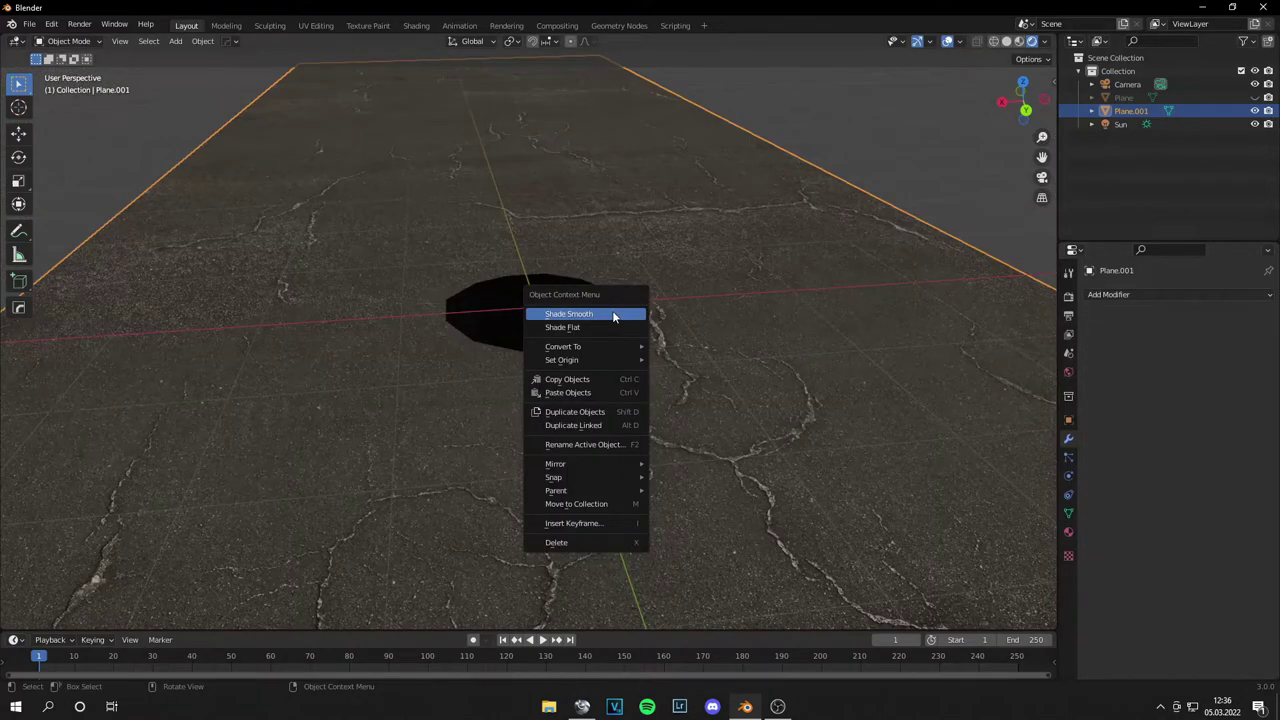
pyautogui.click(613, 316)
pyautogui.click(1068, 532)
pyautogui.click(1068, 513)
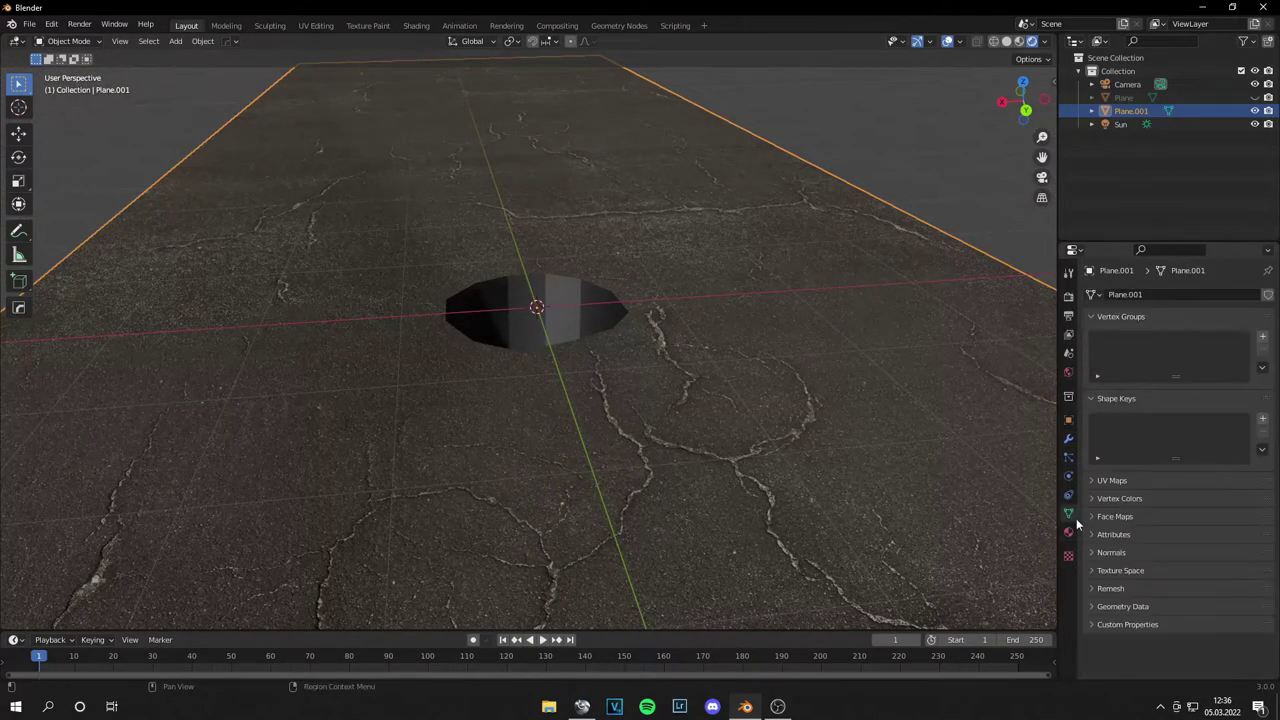
pyautogui.click(1108, 552)
pyautogui.click(1162, 572)
pyautogui.hotkey('alt', 'a')
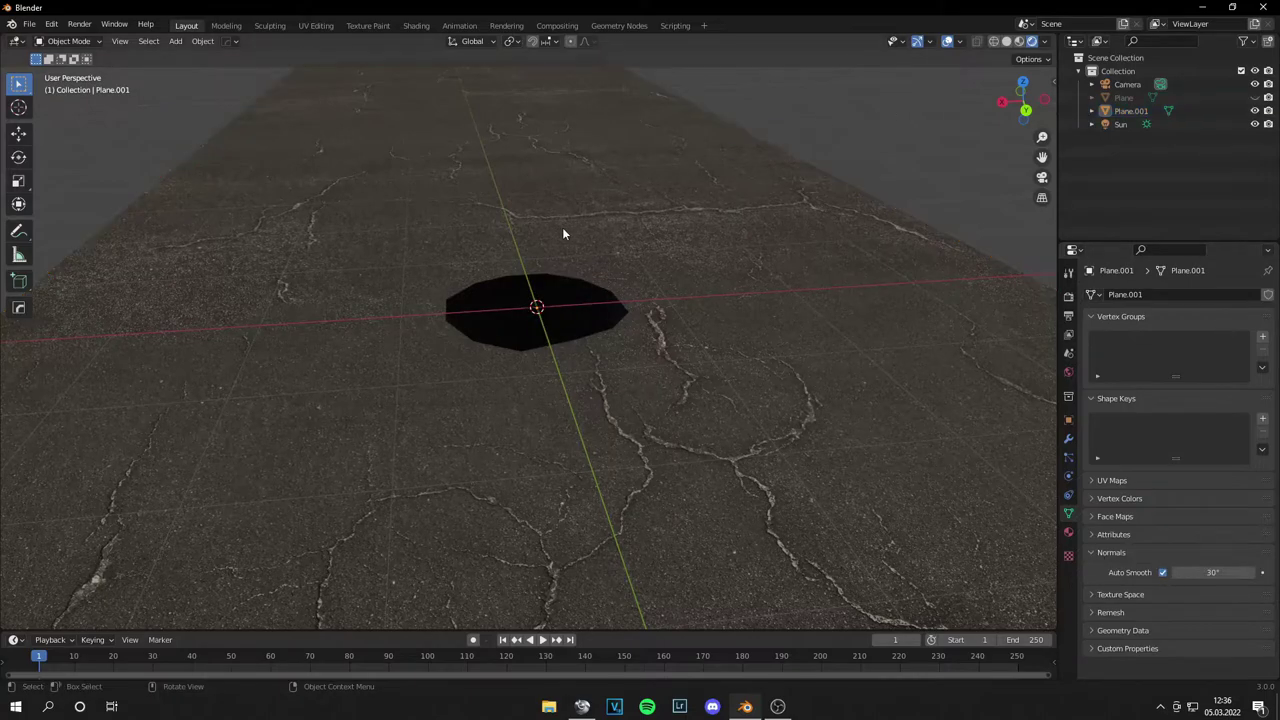
# Unhide the manhole cover plane above the blackened shaft and check how it sits on the road
pyautogui.moveTo(563, 233); pyautogui.dragTo(670, 297, button='middle')
pyautogui.scroll(-3, 703, 130)
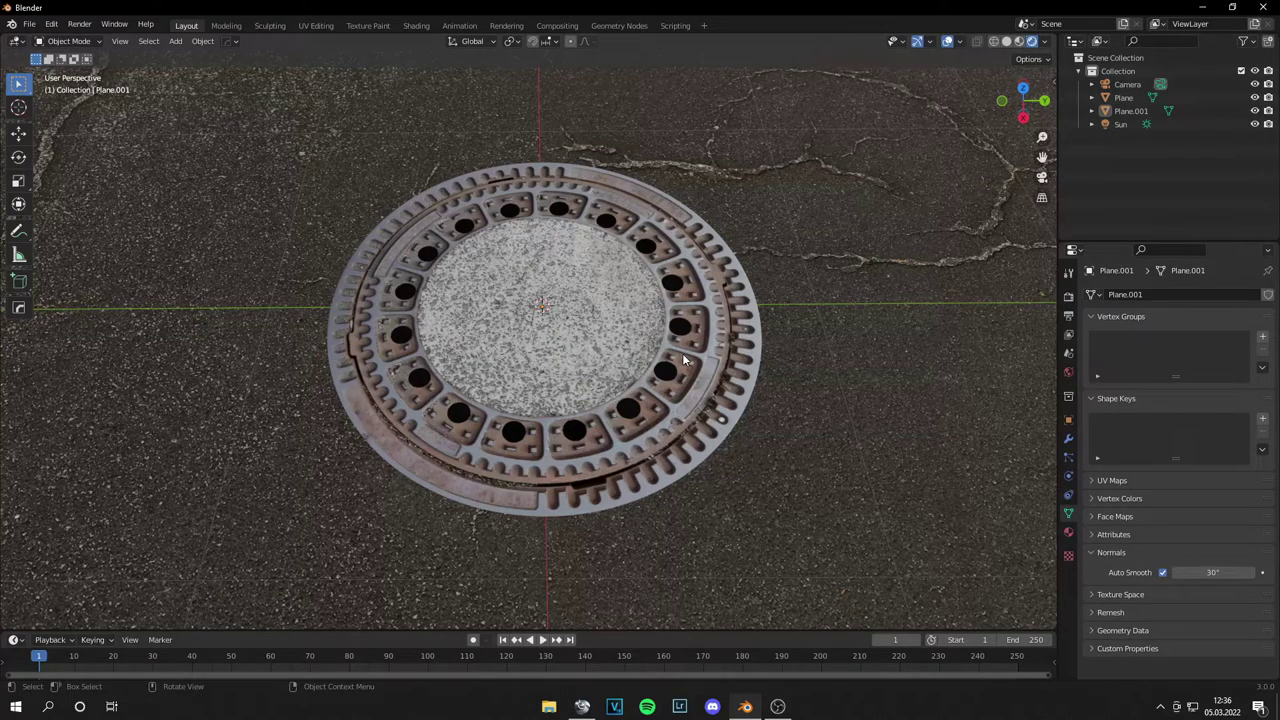
pyautogui.scroll(-7, 685, 360)
pyautogui.moveTo(586, 391); pyautogui.dragTo(676, 337, button='middle')
pyautogui.scroll(5, 716, 336)
pyautogui.scroll(1, 717, 332)
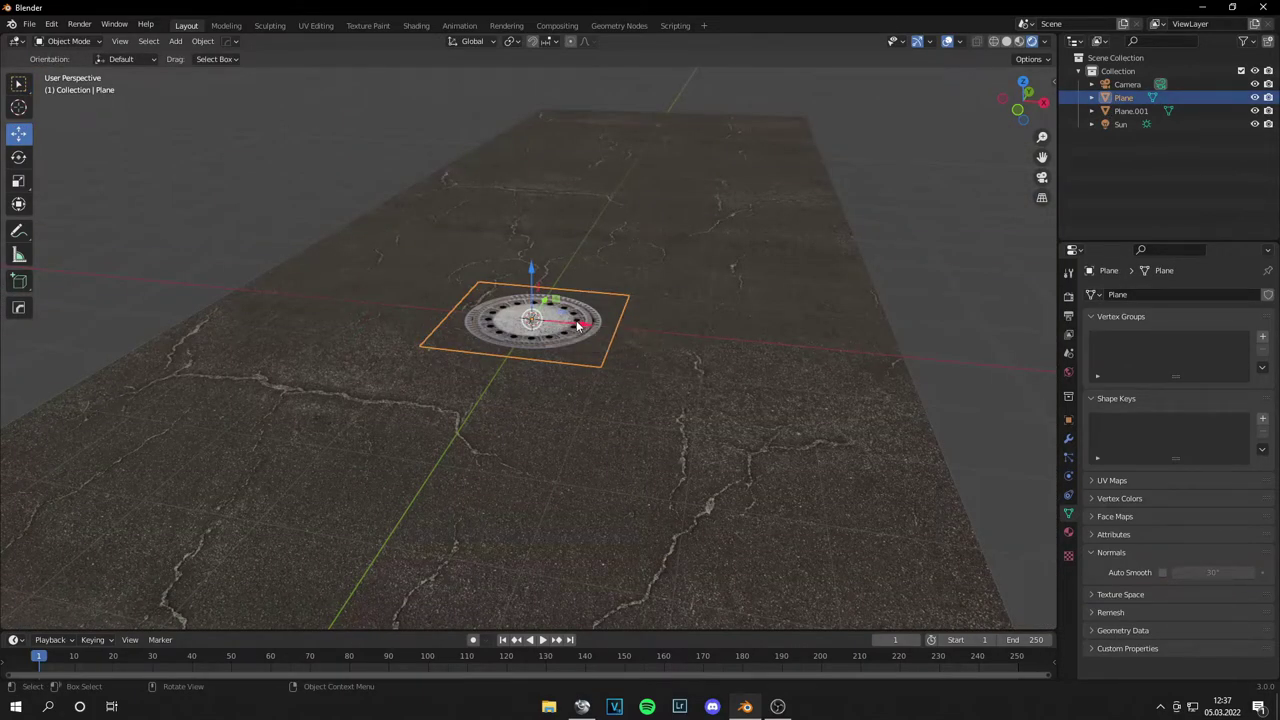
# Try to shift the manhole cover plane slightly along the X axis, and clear the selection
pyautogui.moveTo(578, 325)
pyautogui.mouseDown()
pyautogui.moveTo(734, 327)
pyautogui.moveTo(581, 325)
pyautogui.mouseUp()
pyautogui.click(968, 347)
pyautogui.moveTo(774, 292); pyautogui.dragTo(697, 322, button='middle')
pyautogui.scroll(2, 697, 322)
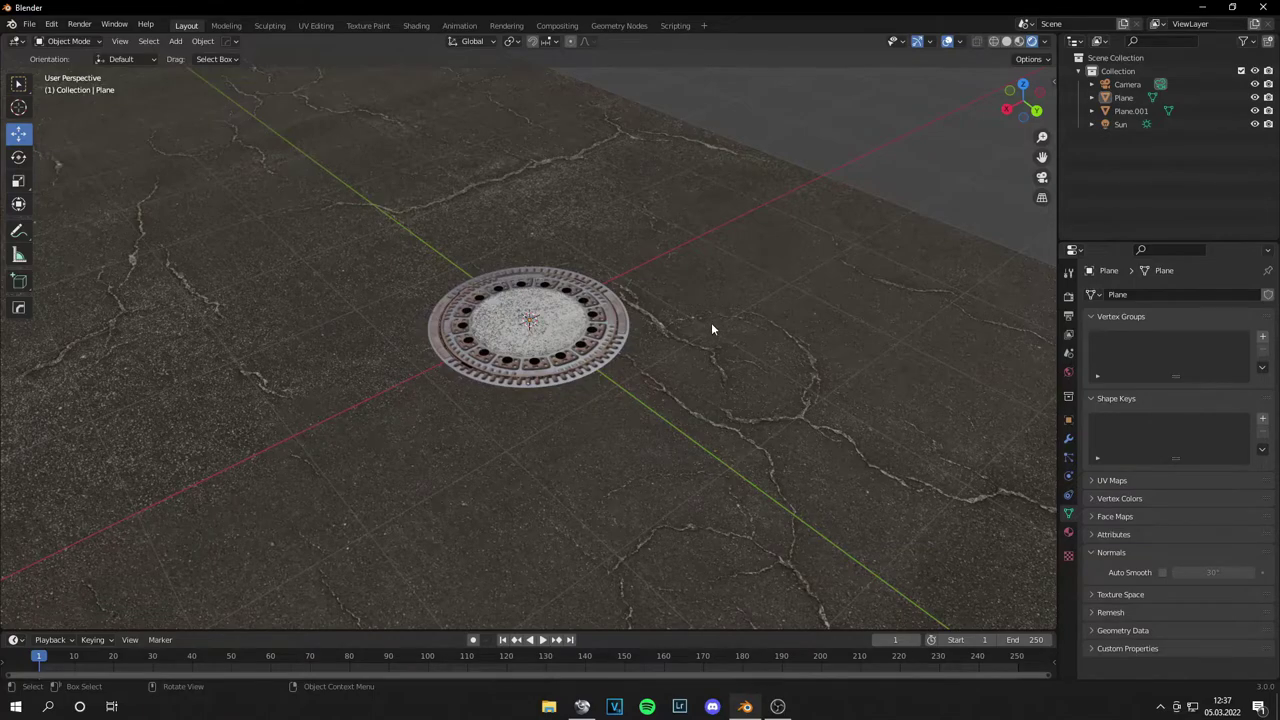
pyautogui.scroll(-5, 711, 327)
pyautogui.moveTo(711, 327); pyautogui.dragTo(827, 340, button='middle')
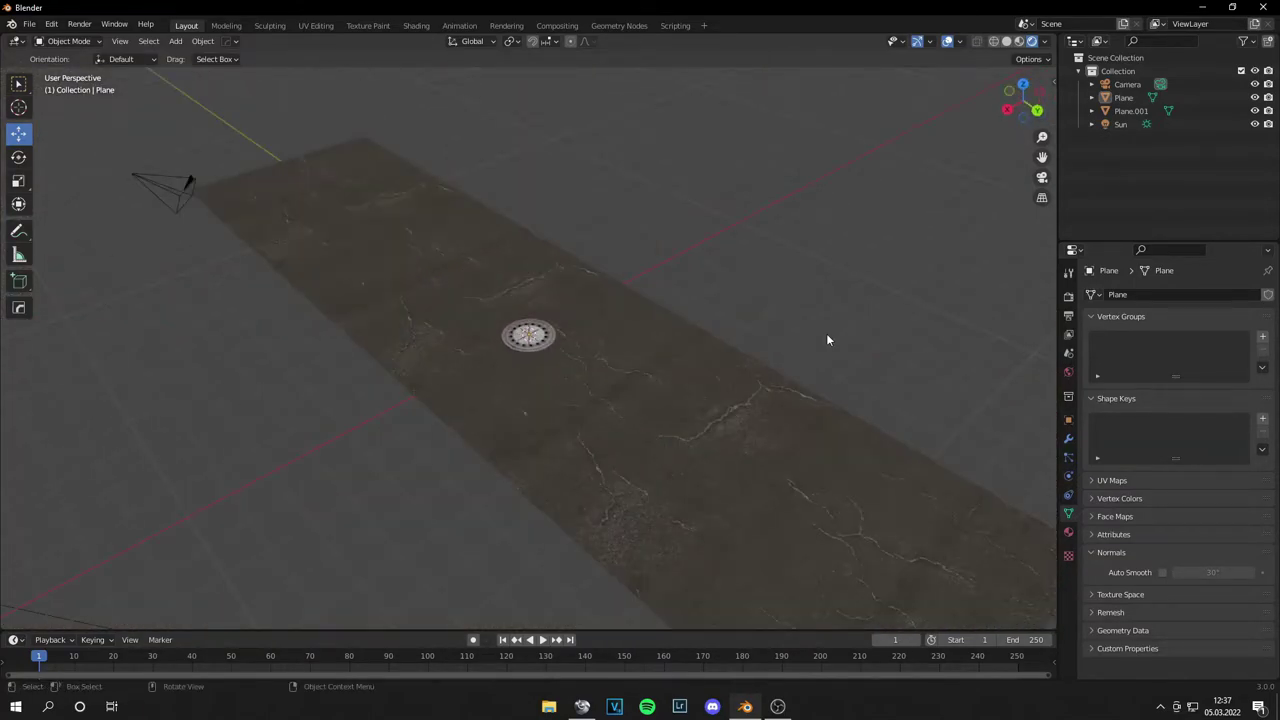